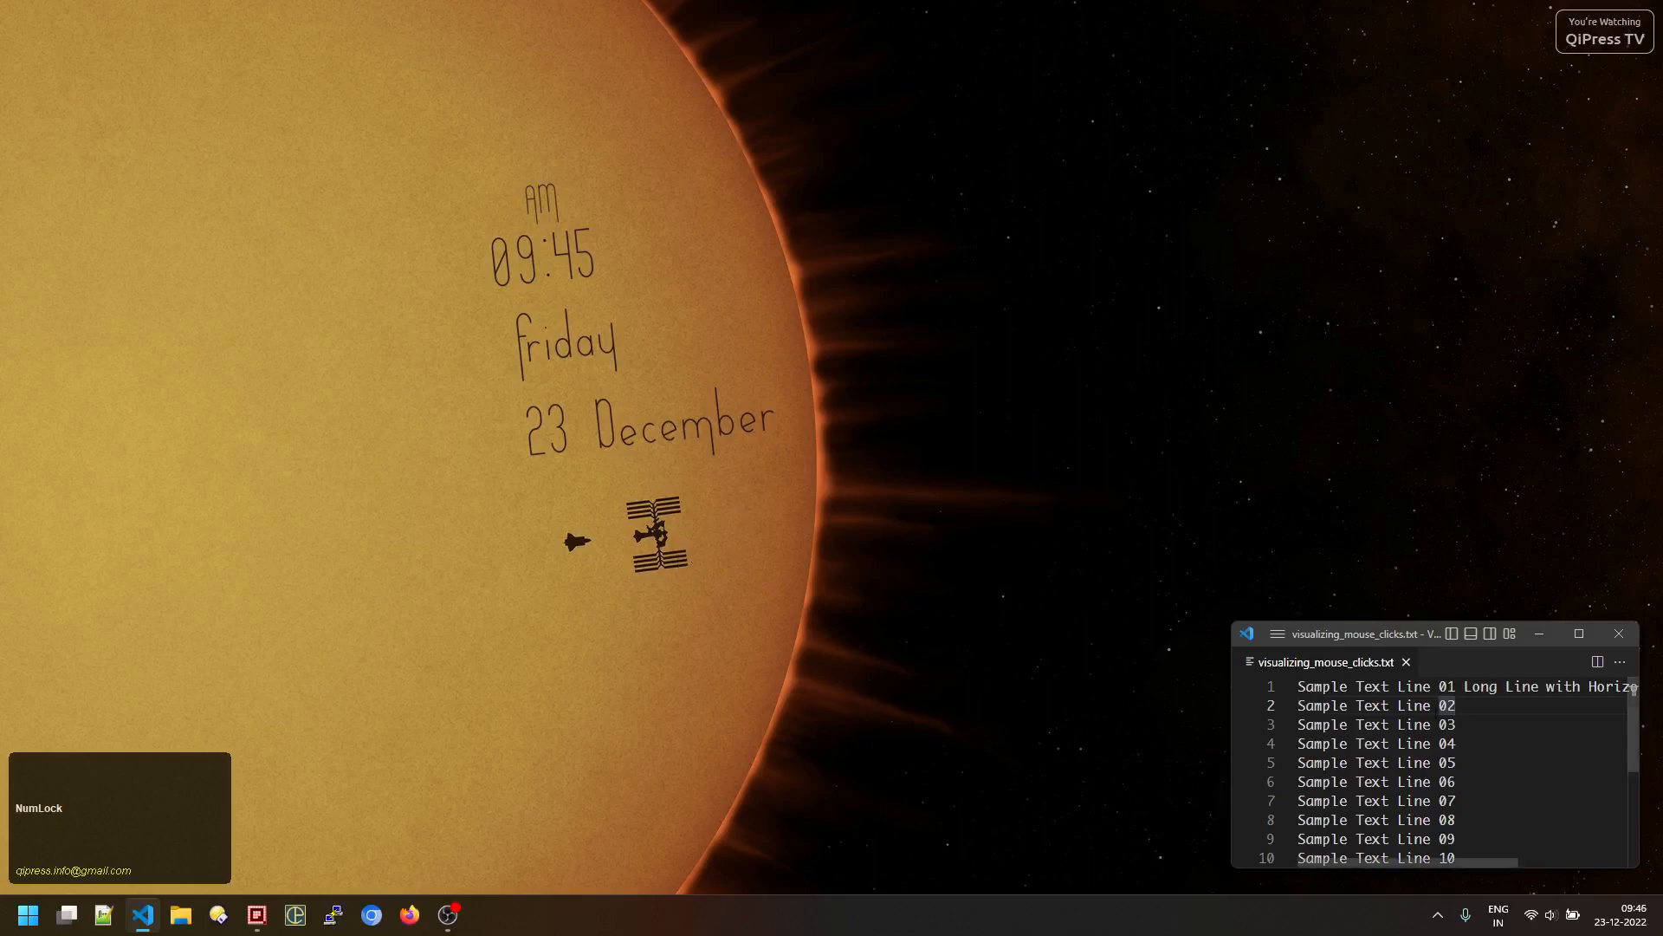
{"action": "left_click", "coordinate": [1314, 705]}
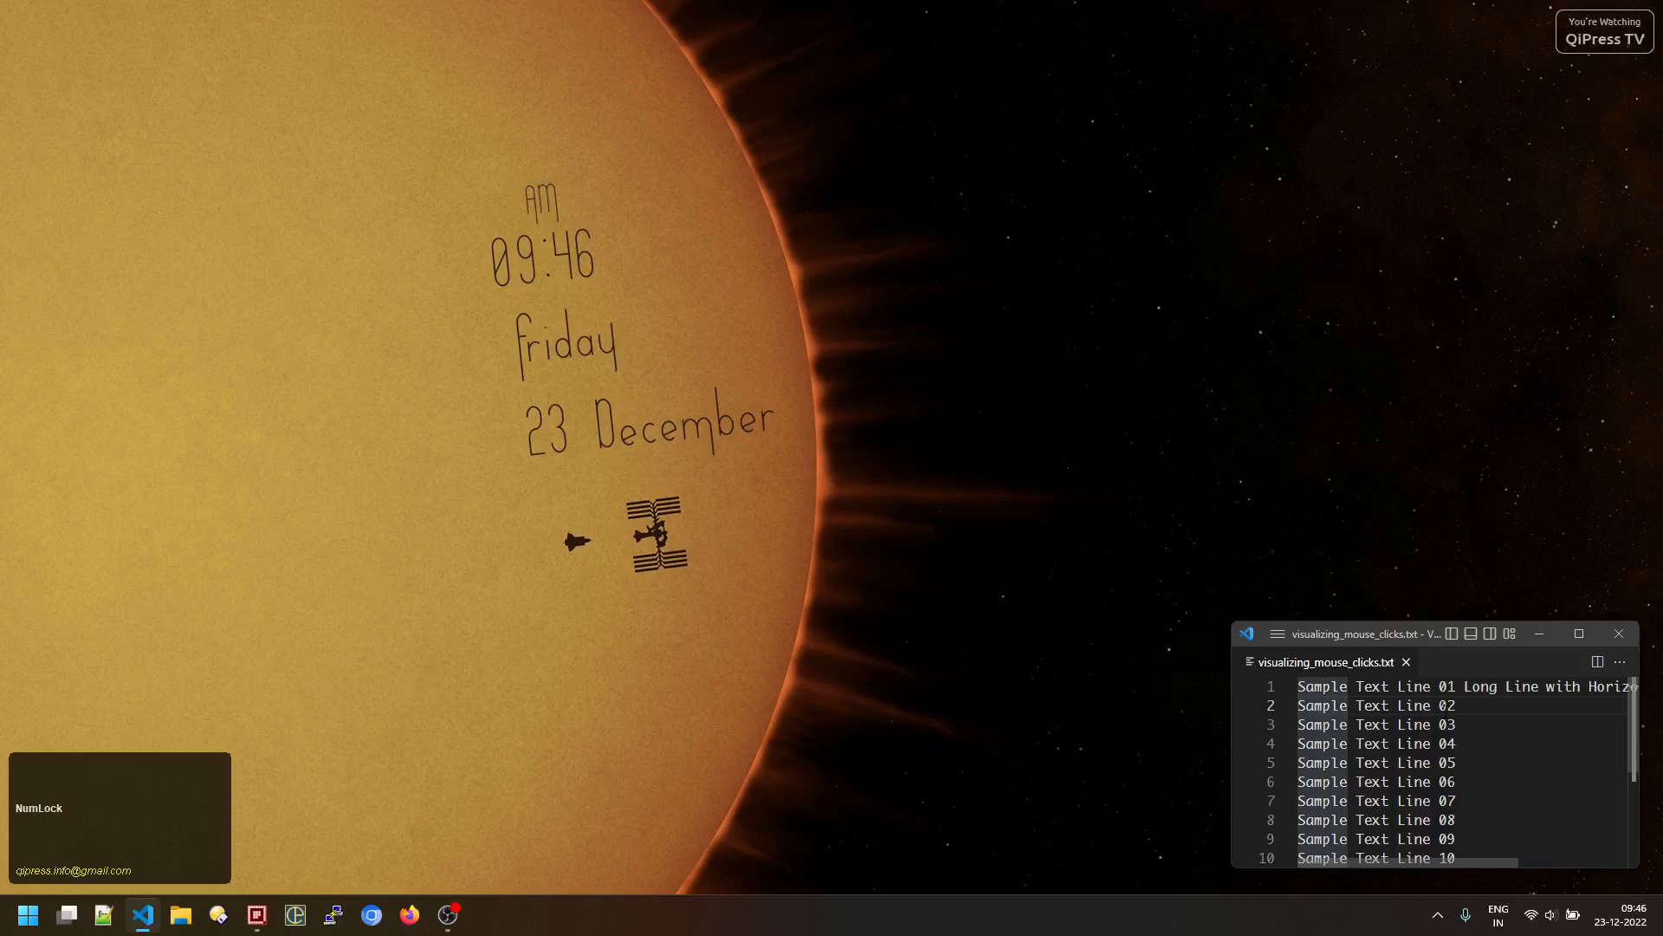
{"action": "left_click", "coordinate": [1448, 705]}
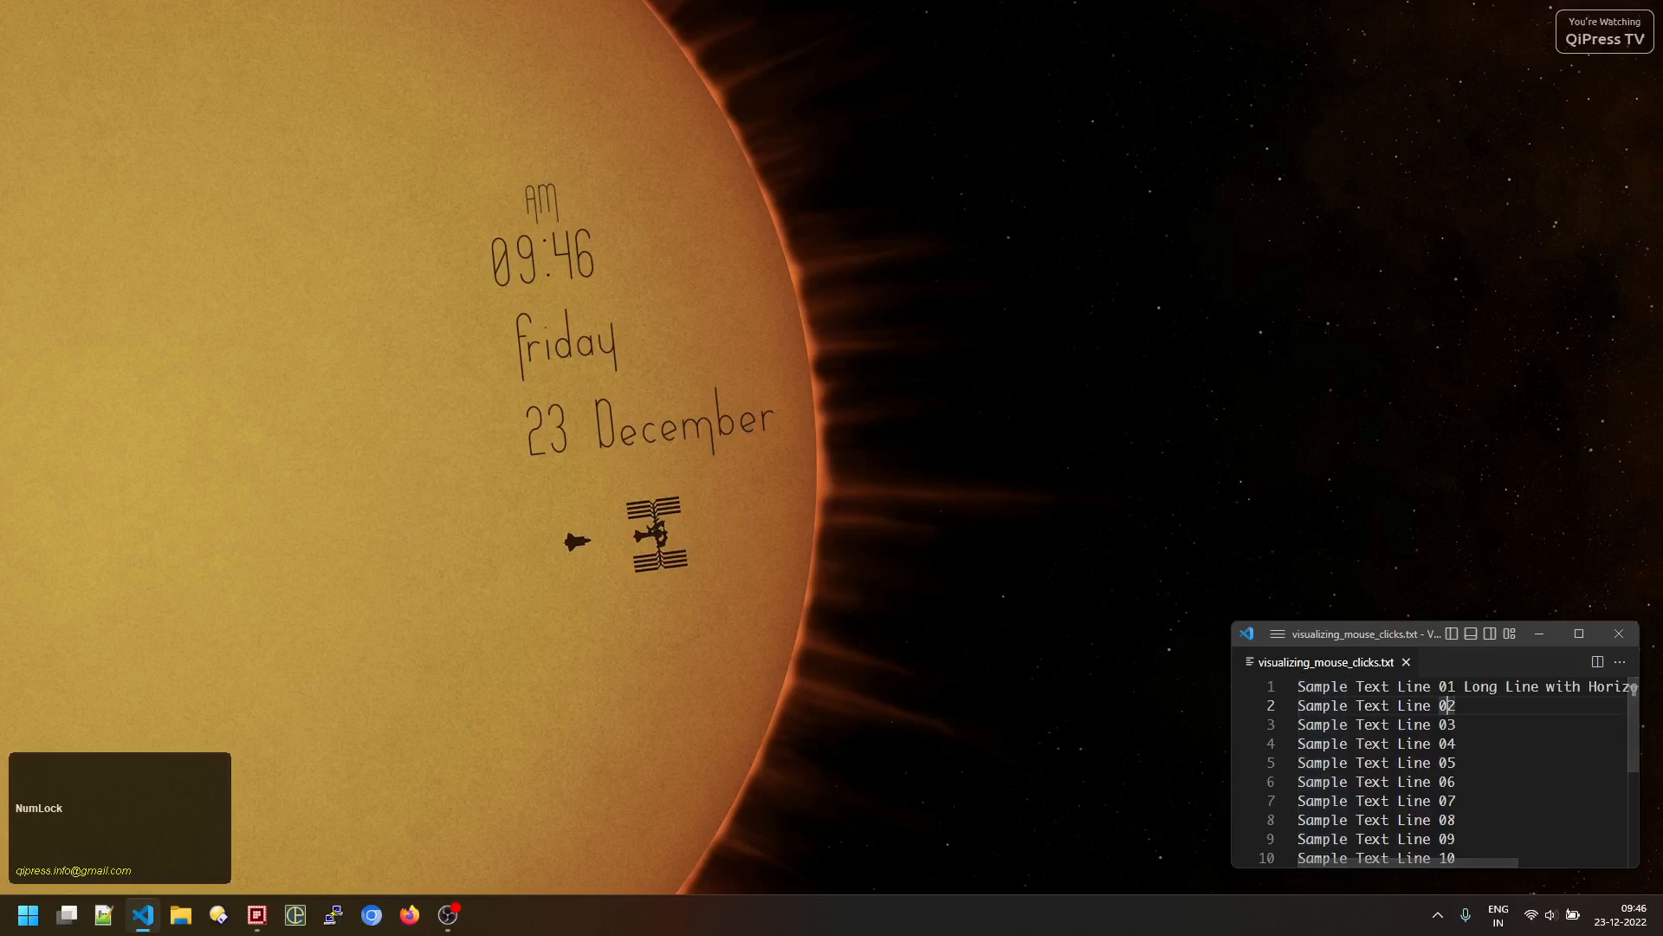
Step: Turn on the Mouse Buttons keyset in the QiPress Pro key settings, check the miscellaneous mouse options and apply the settings
{"action": "left_click", "coordinate": [1439, 919]}
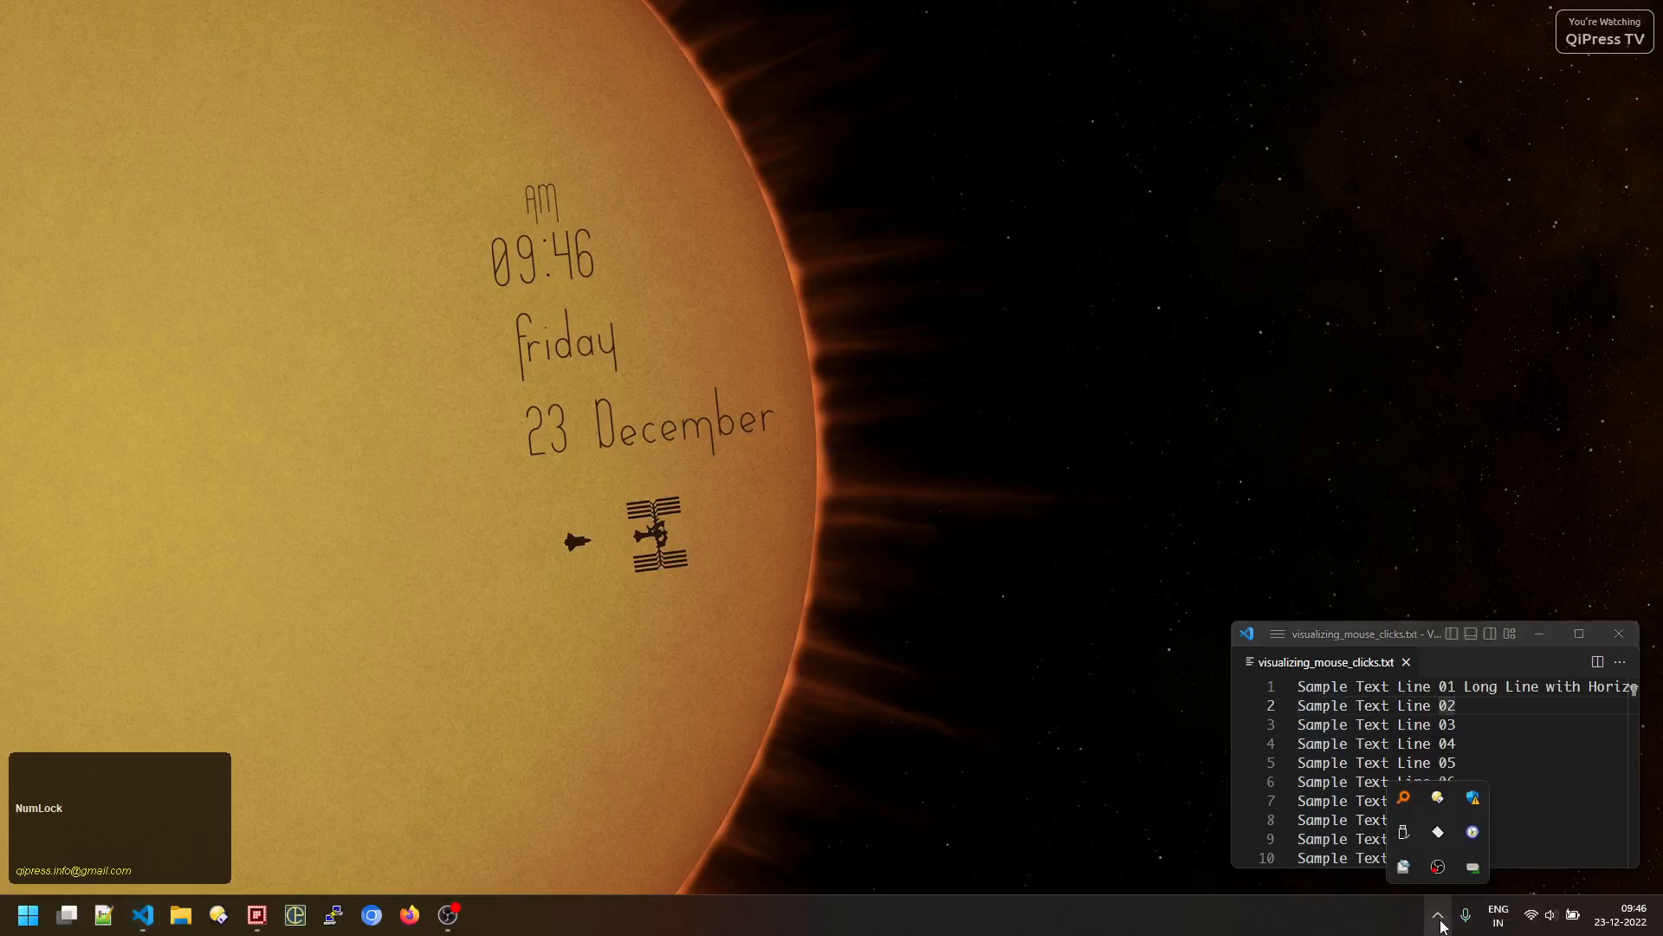
{"action": "right_click", "coordinate": [1474, 867]}
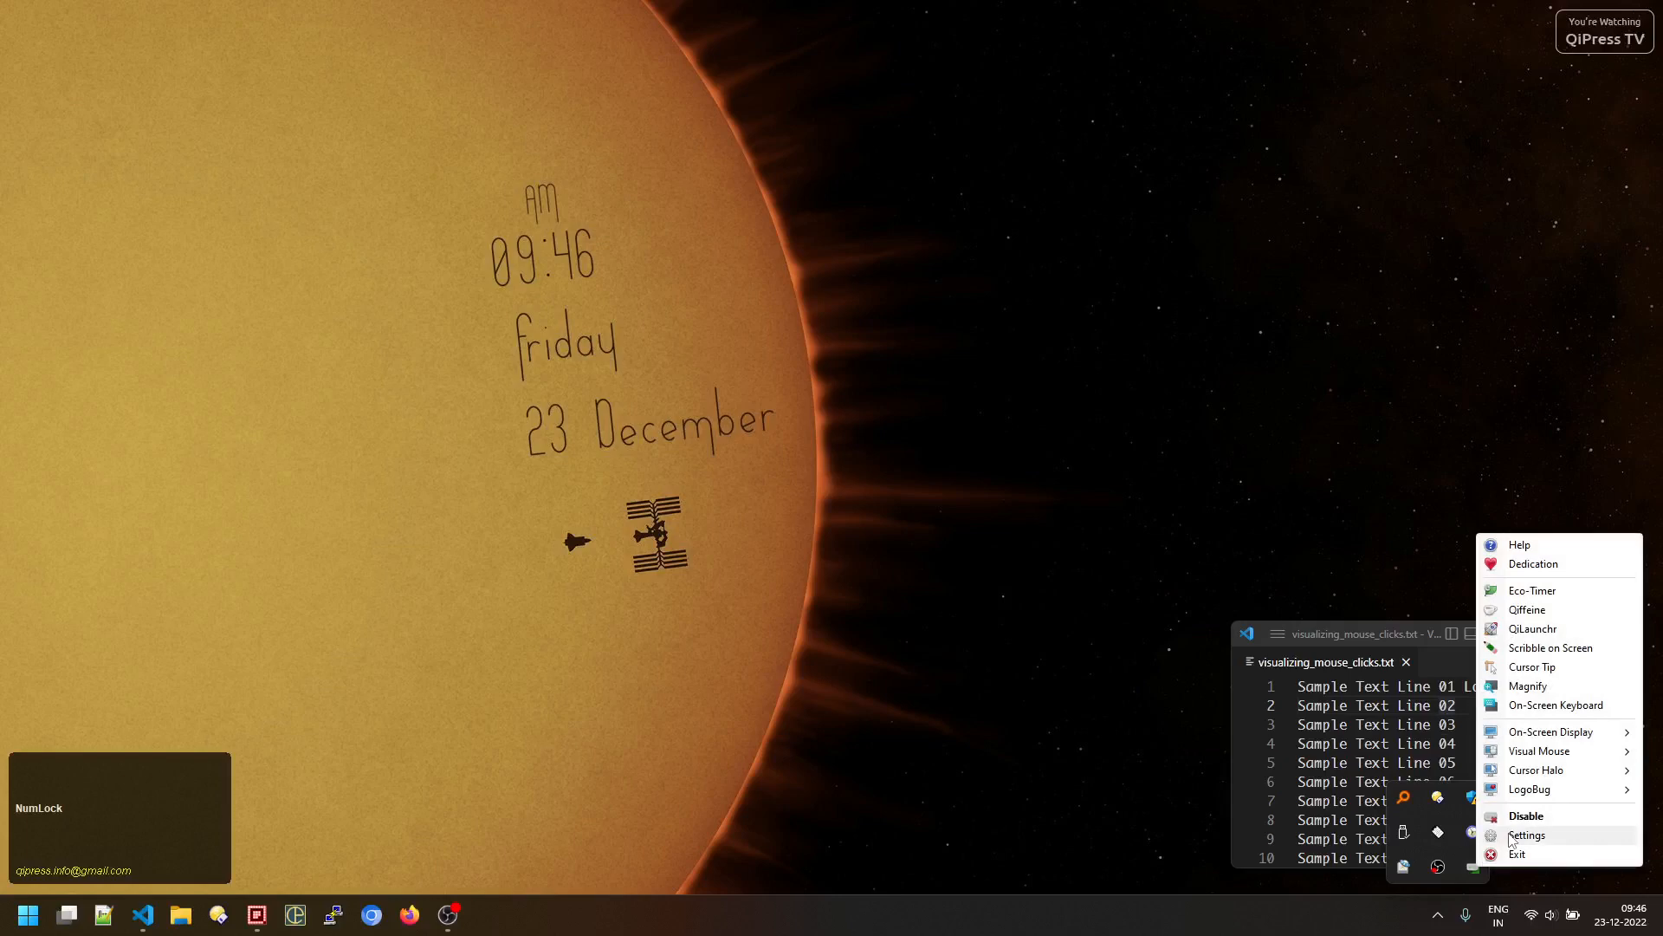
{"action": "left_click", "coordinate": [1525, 835]}
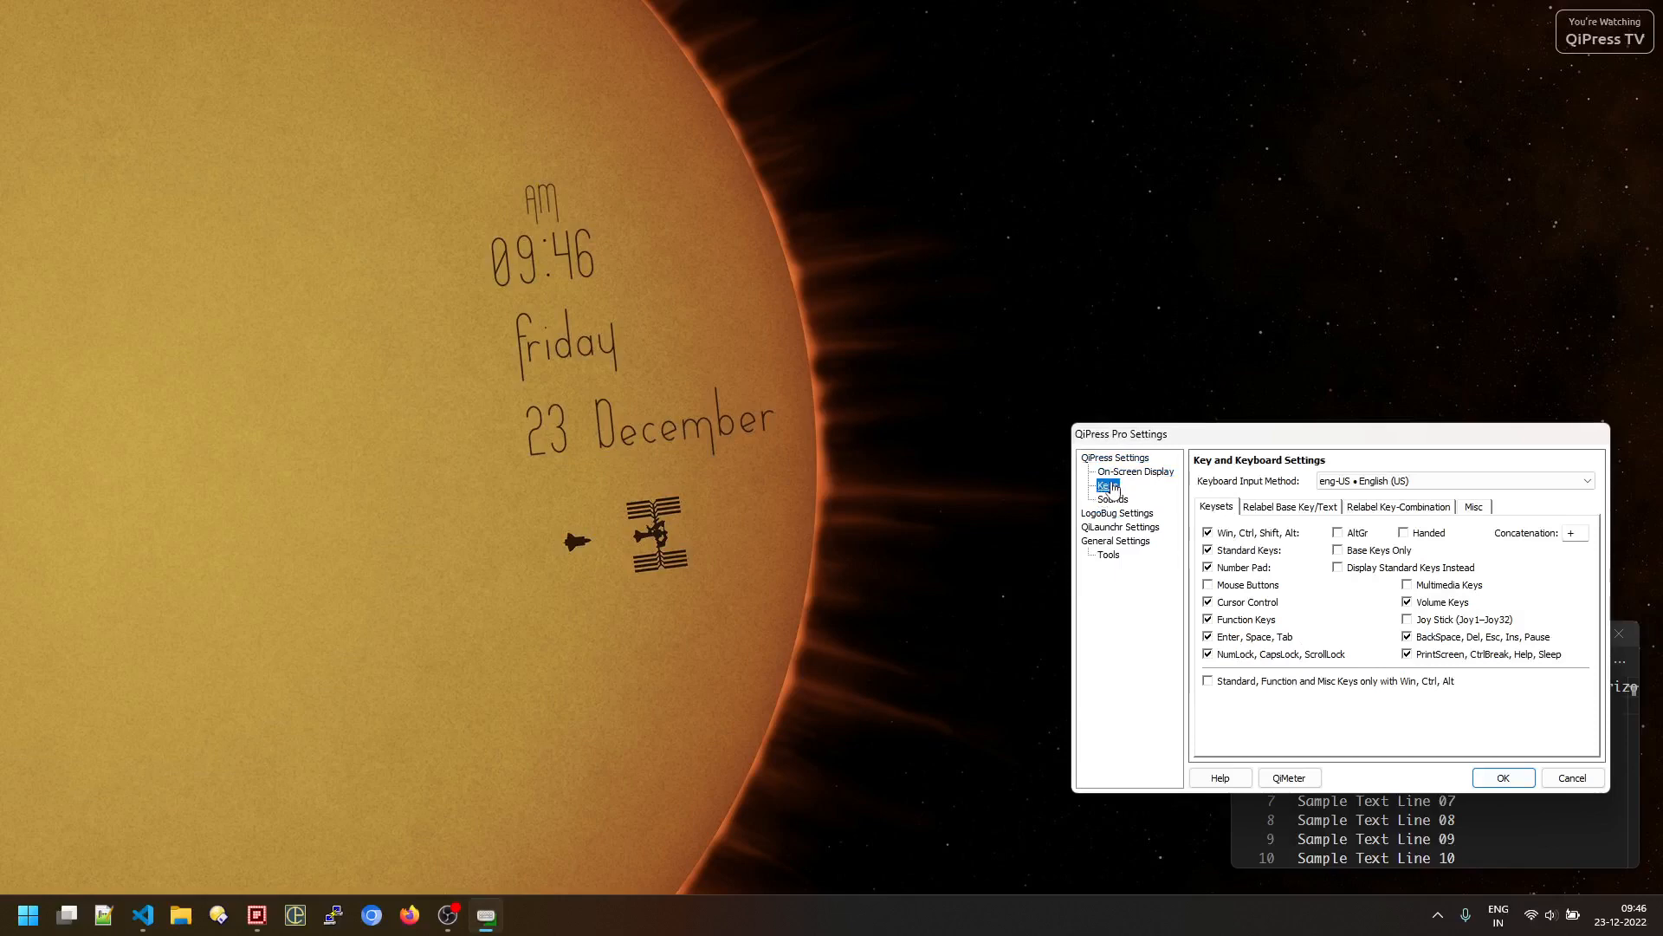
{"action": "left_click", "coordinate": [1222, 511]}
{"action": "left_click", "coordinate": [1222, 586]}
{"action": "left_click", "coordinate": [1477, 508]}
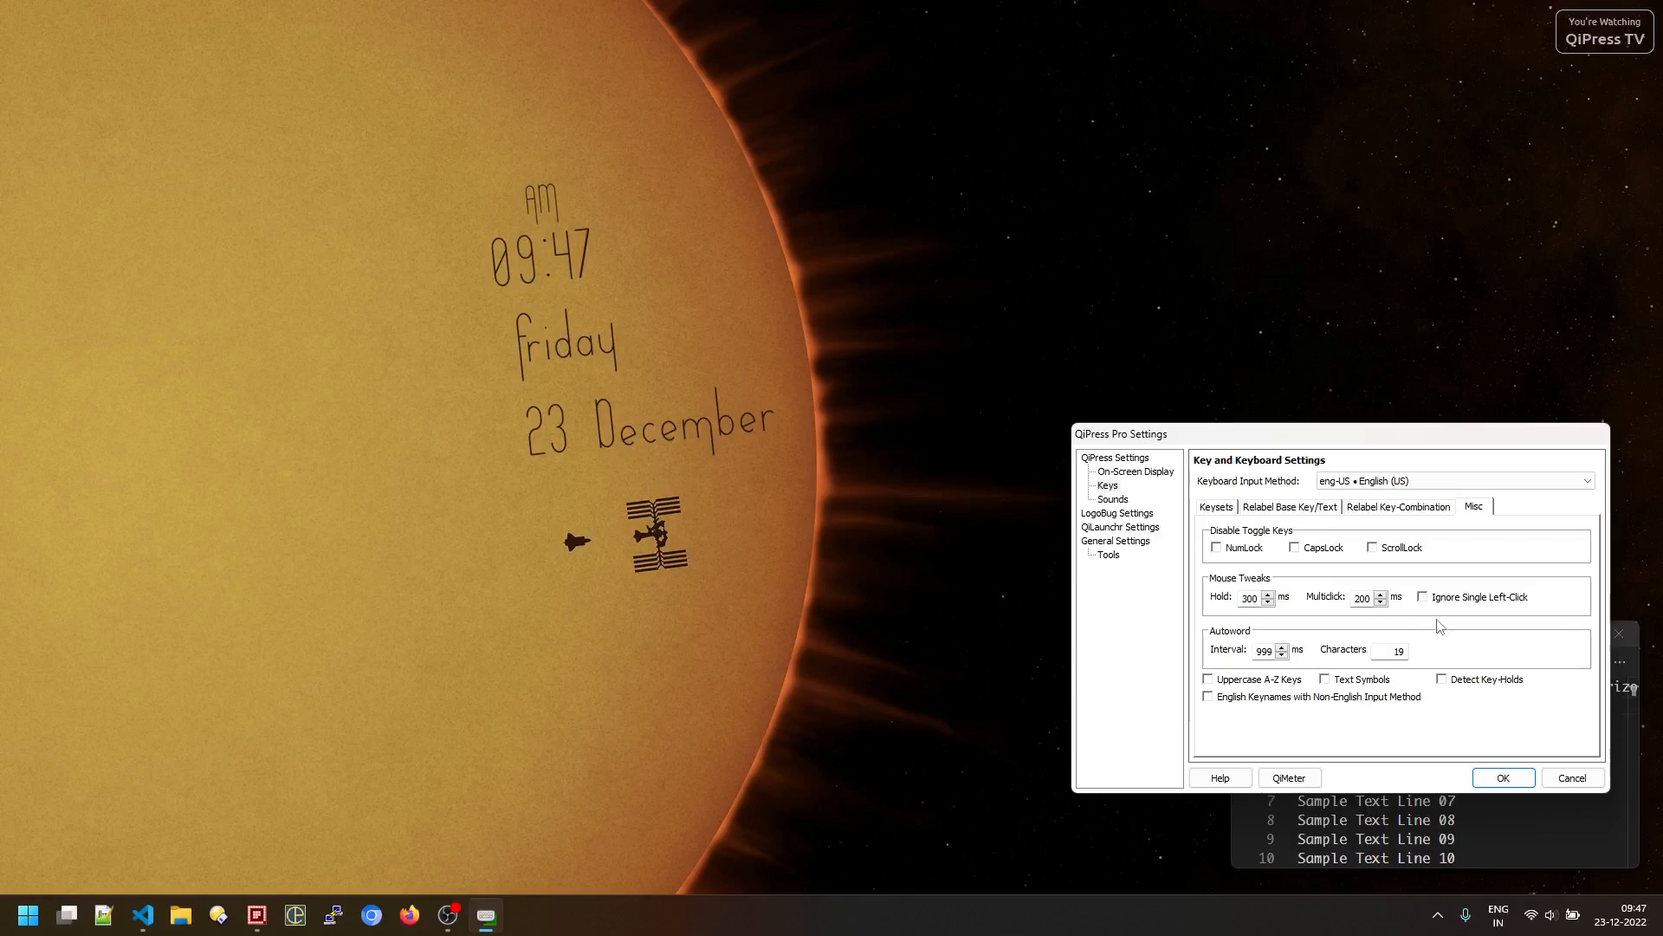
{"action": "left_click", "coordinate": [1500, 778]}
{"action": "key", "text": "Num_Lock"}
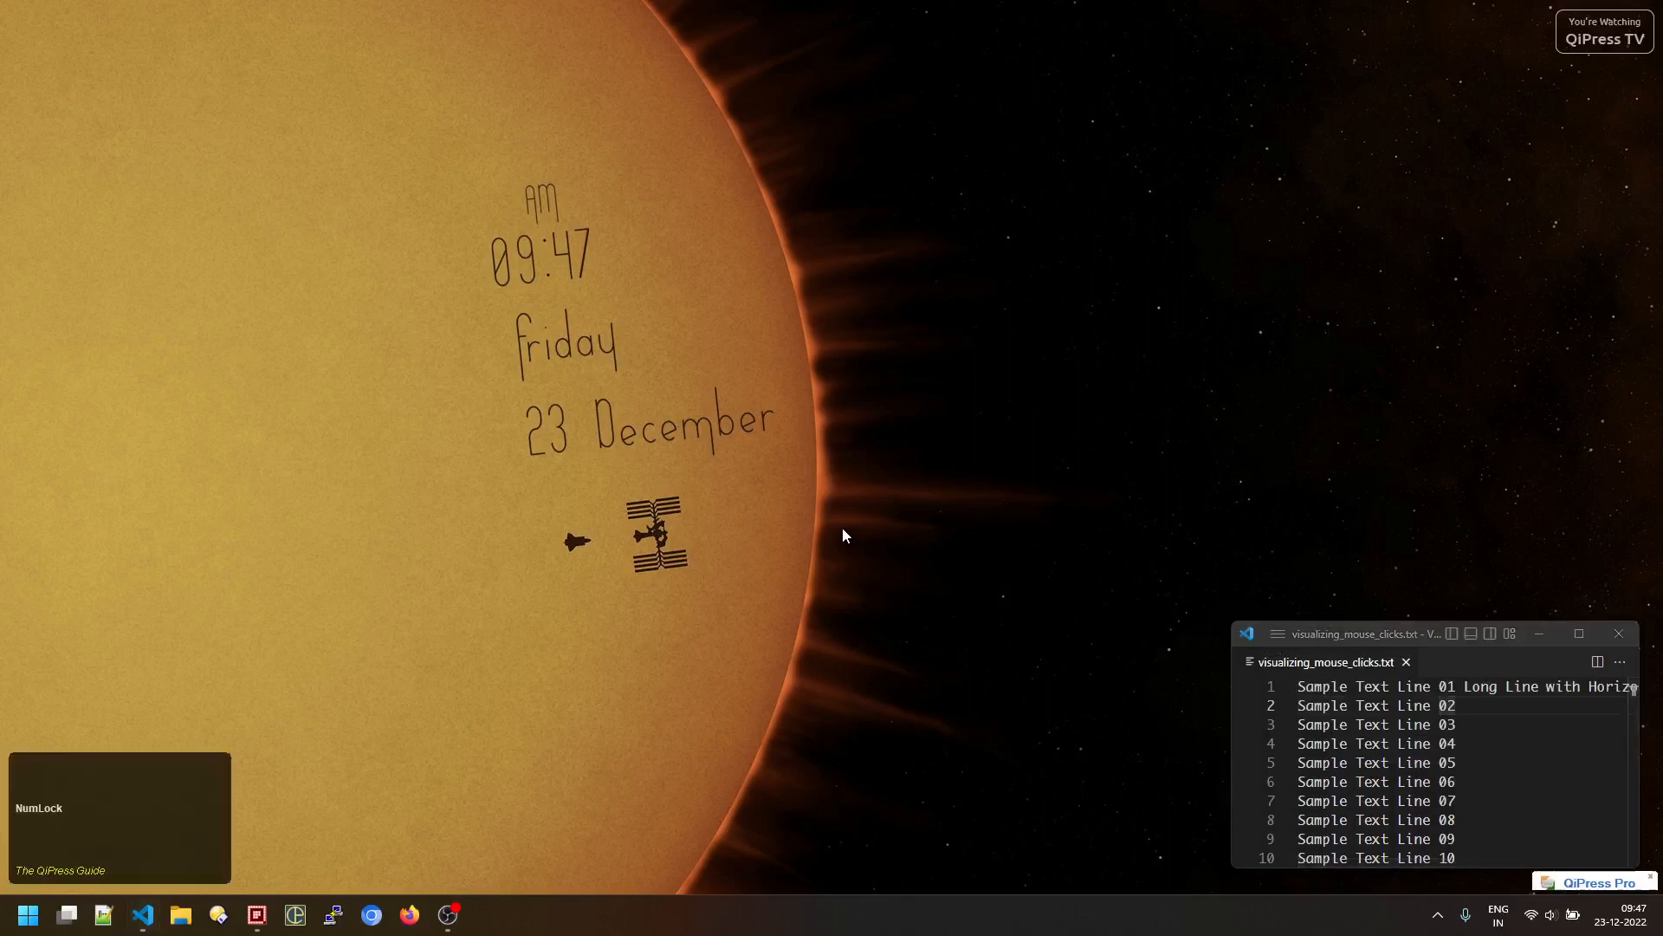
Step: Test the on-screen display with single left, middle and right mouse-button actions on line 2 of the sample text file
{"action": "left_click", "coordinate": [1323, 705]}
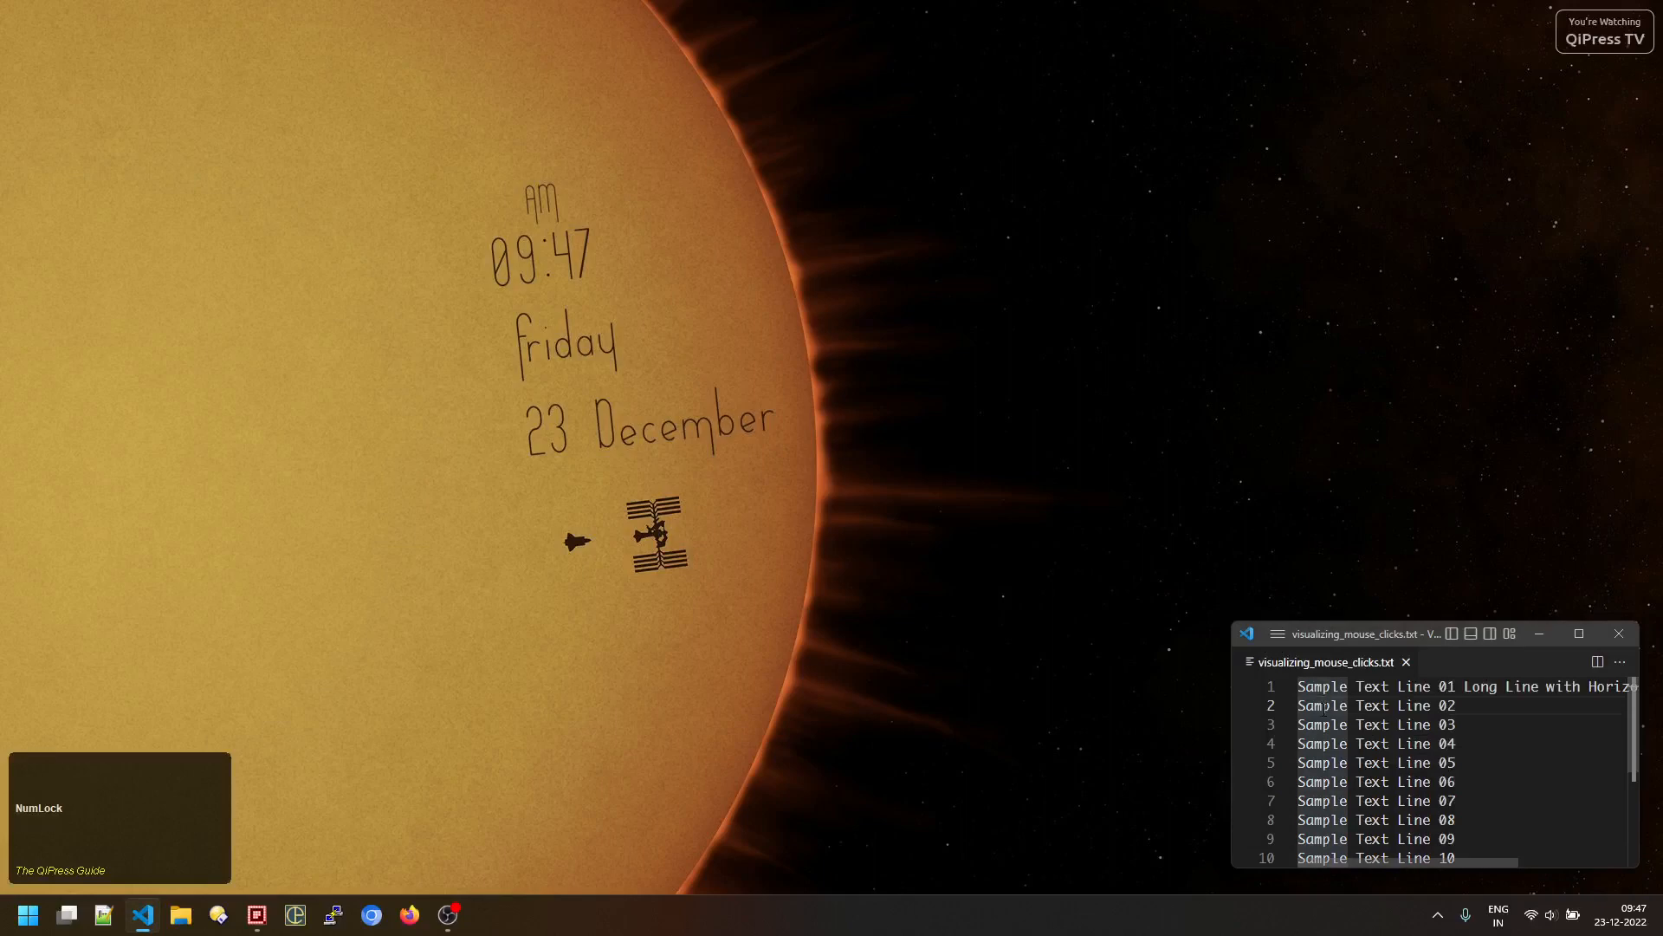
{"action": "middle_click", "coordinate": [1324, 706]}
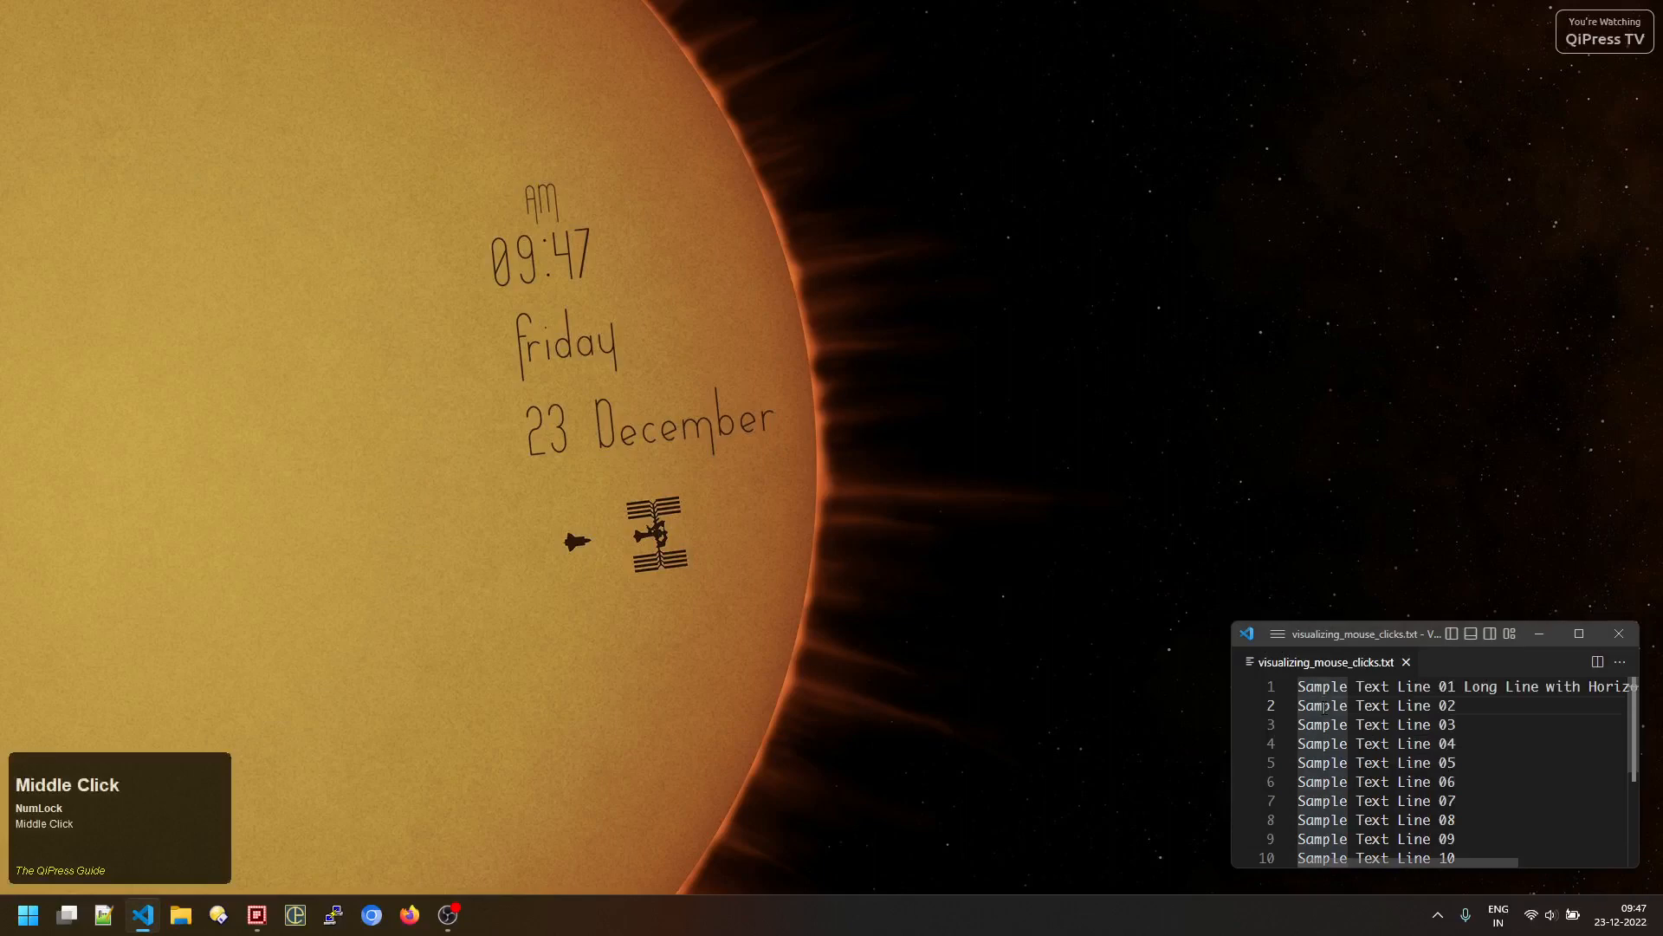
{"action": "right_click", "coordinate": [1323, 706]}
{"action": "left_click", "coordinate": [1302, 723]}
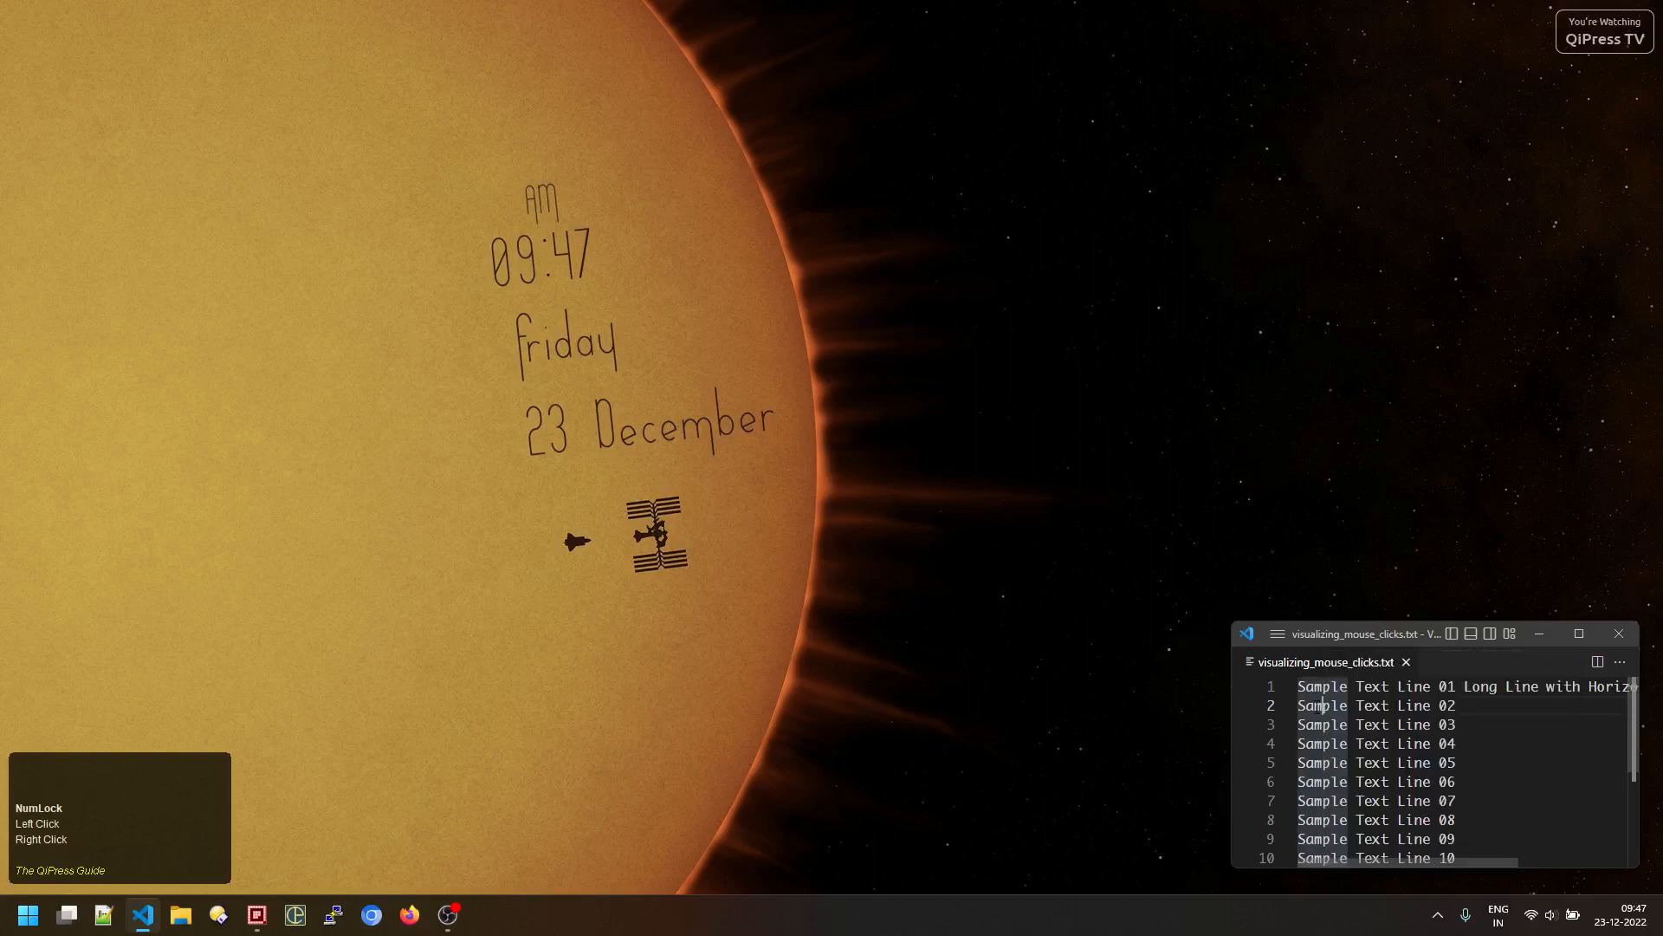
Step: Test the display of repeated left-button actions by selecting a word, then line 5, then the whole sample text
{"action": "double_click", "coordinate": [1317, 706]}
{"action": "triple_click", "coordinate": [1315, 763]}
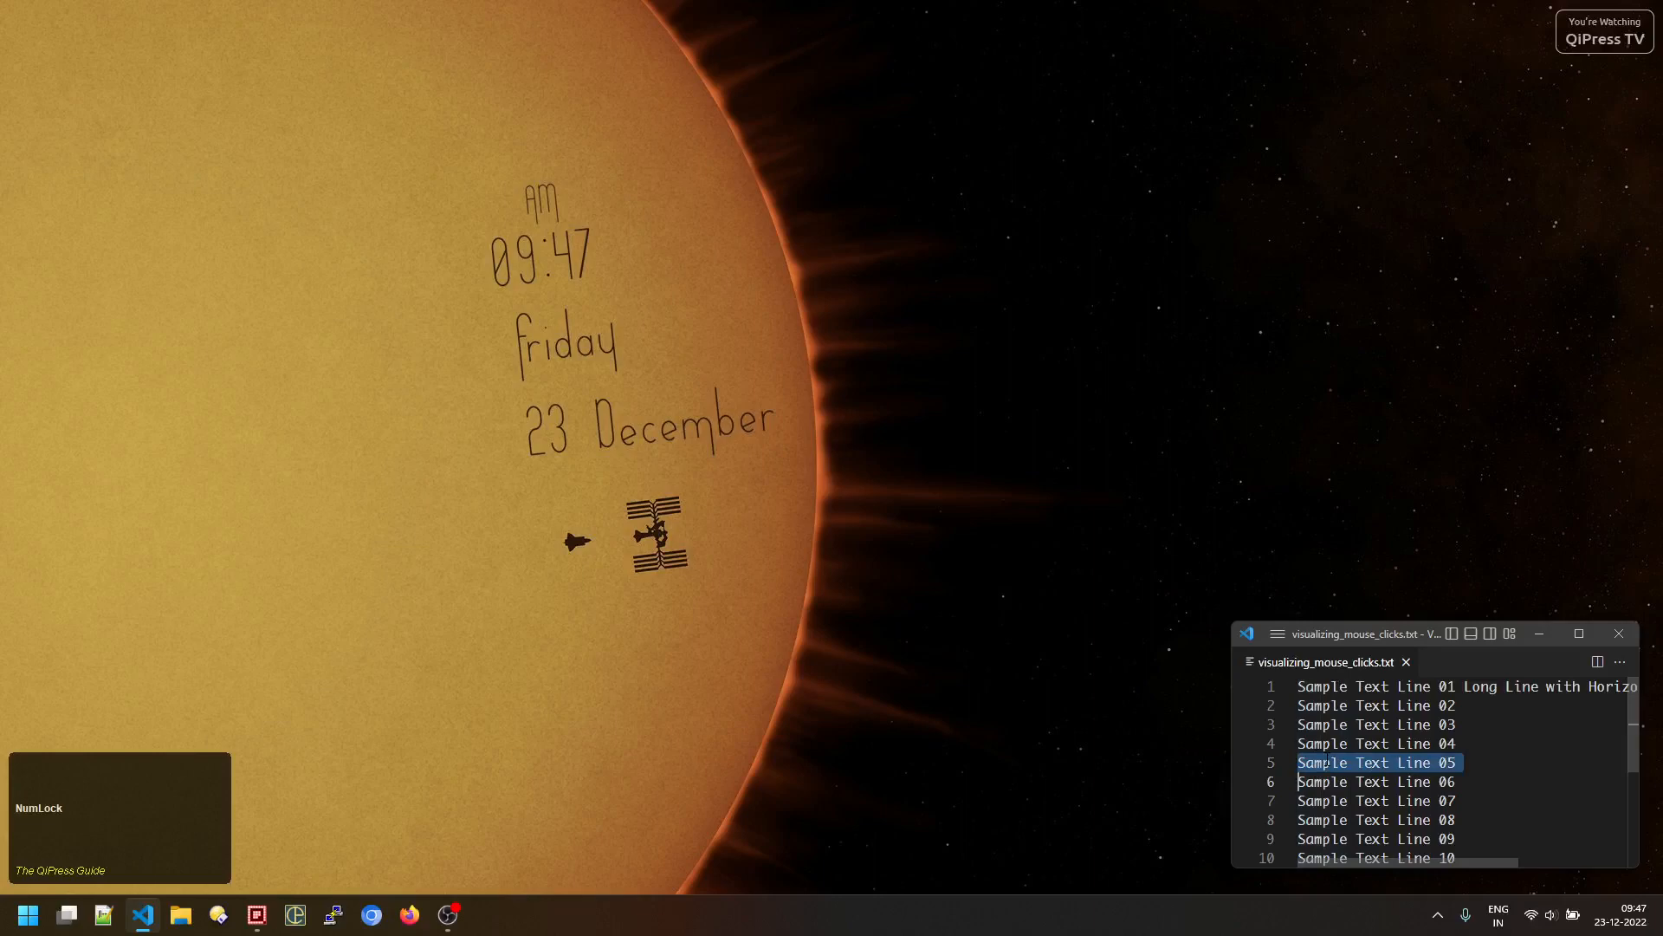
{"action": "left_click", "coordinate": [1326, 759]}
{"action": "triple_click", "coordinate": [1329, 757]}
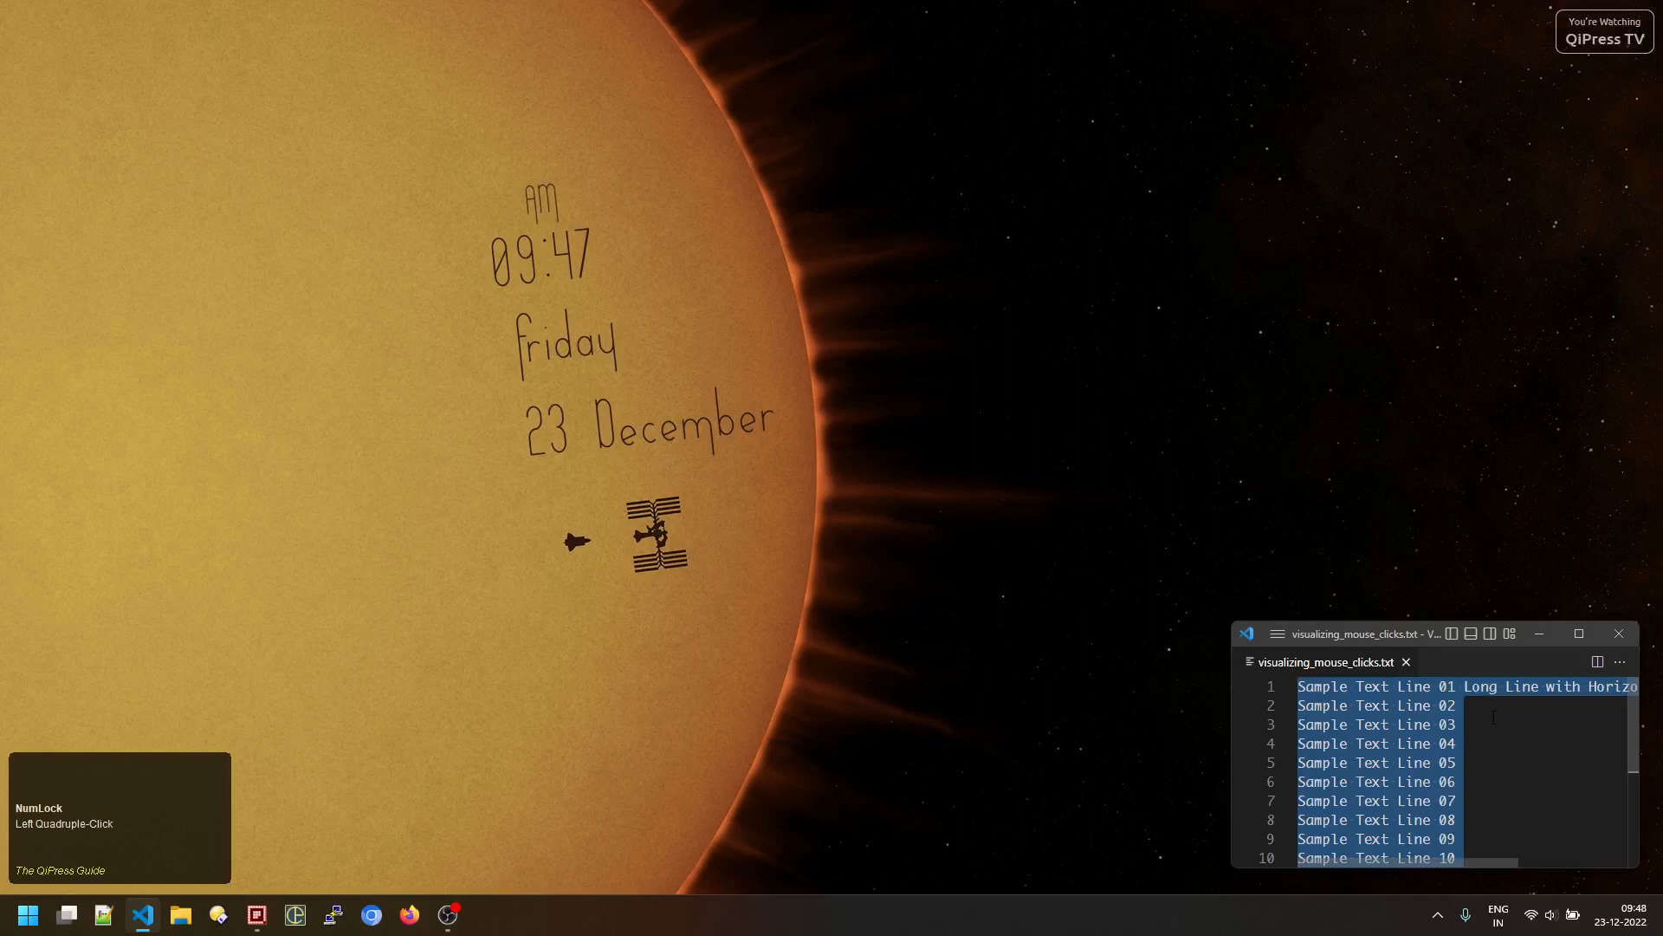
Step: Test the display of single and double middle-button and double right-button actions on line 3, then dismiss the context menu
{"action": "middle_click", "coordinate": [1372, 717]}
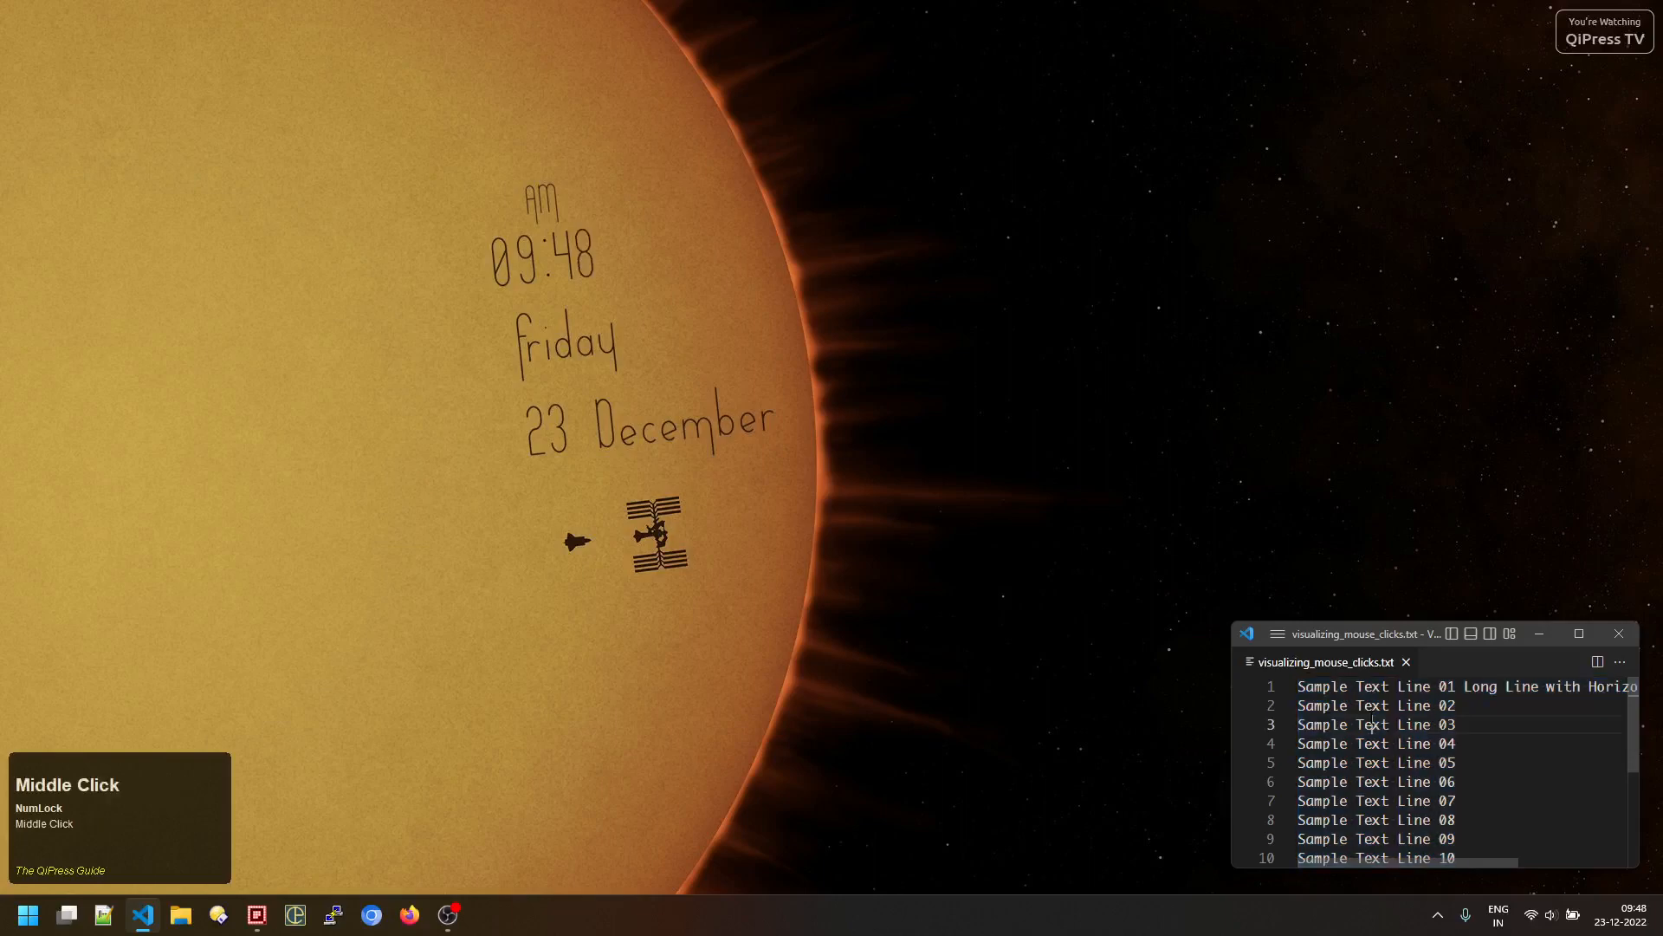
{"action": "middle_click", "coordinate": [1371, 718]}
{"action": "middle_click", "coordinate": [1372, 718]}
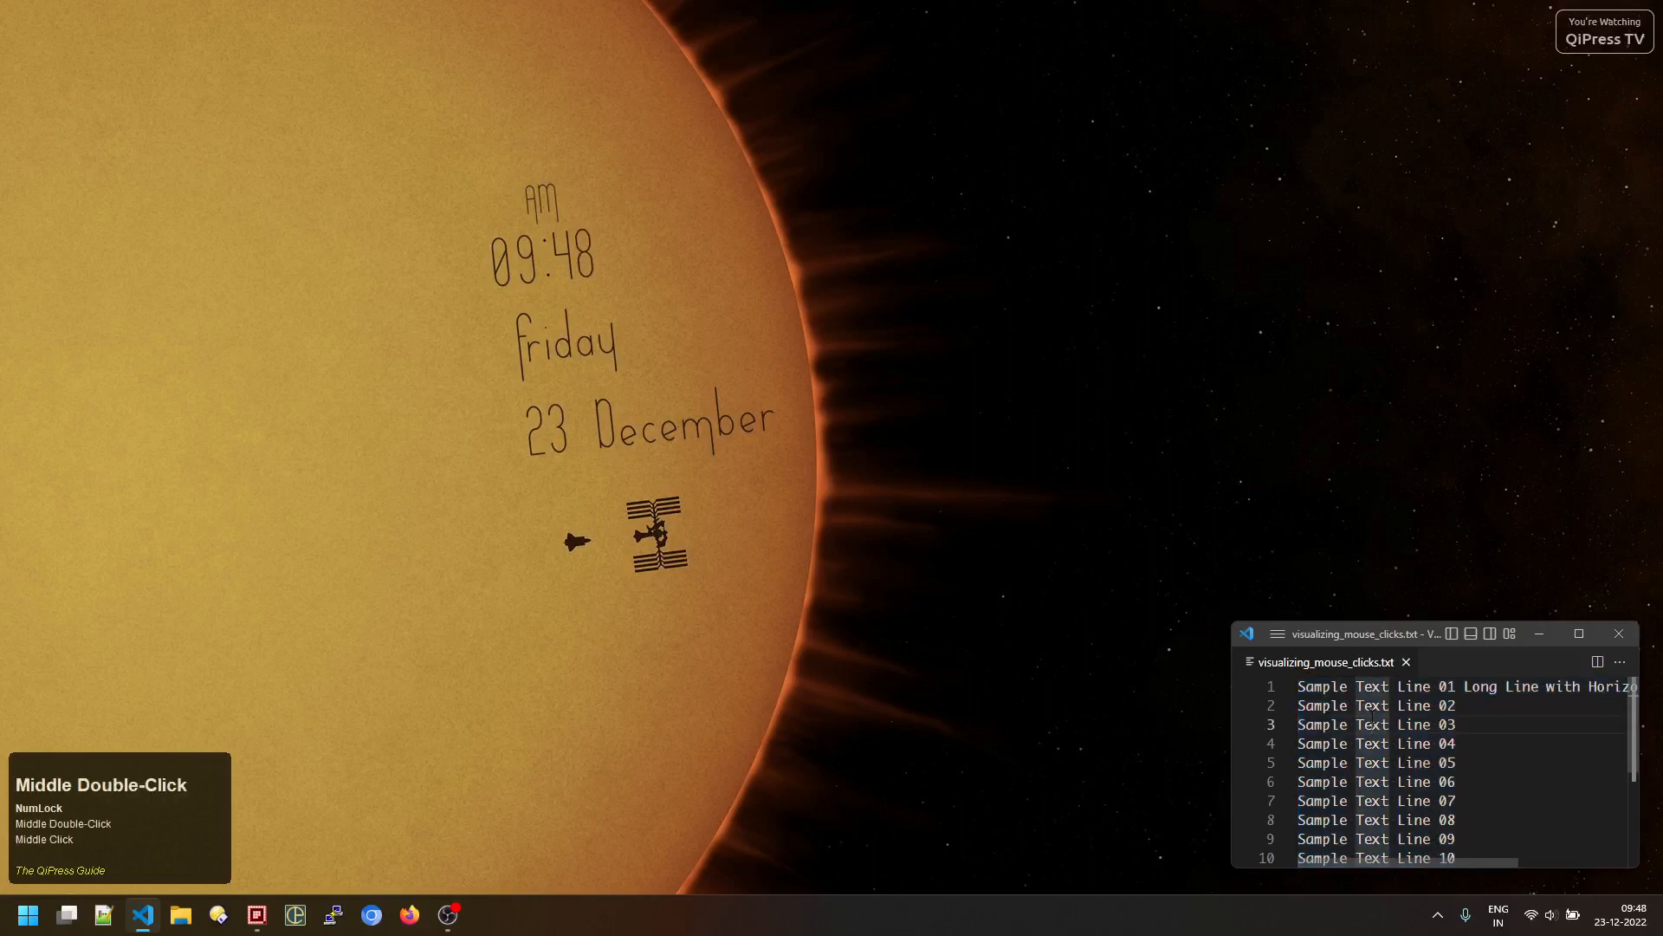
{"action": "right_click", "coordinate": [1373, 719]}
{"action": "right_click", "coordinate": [1374, 718]}
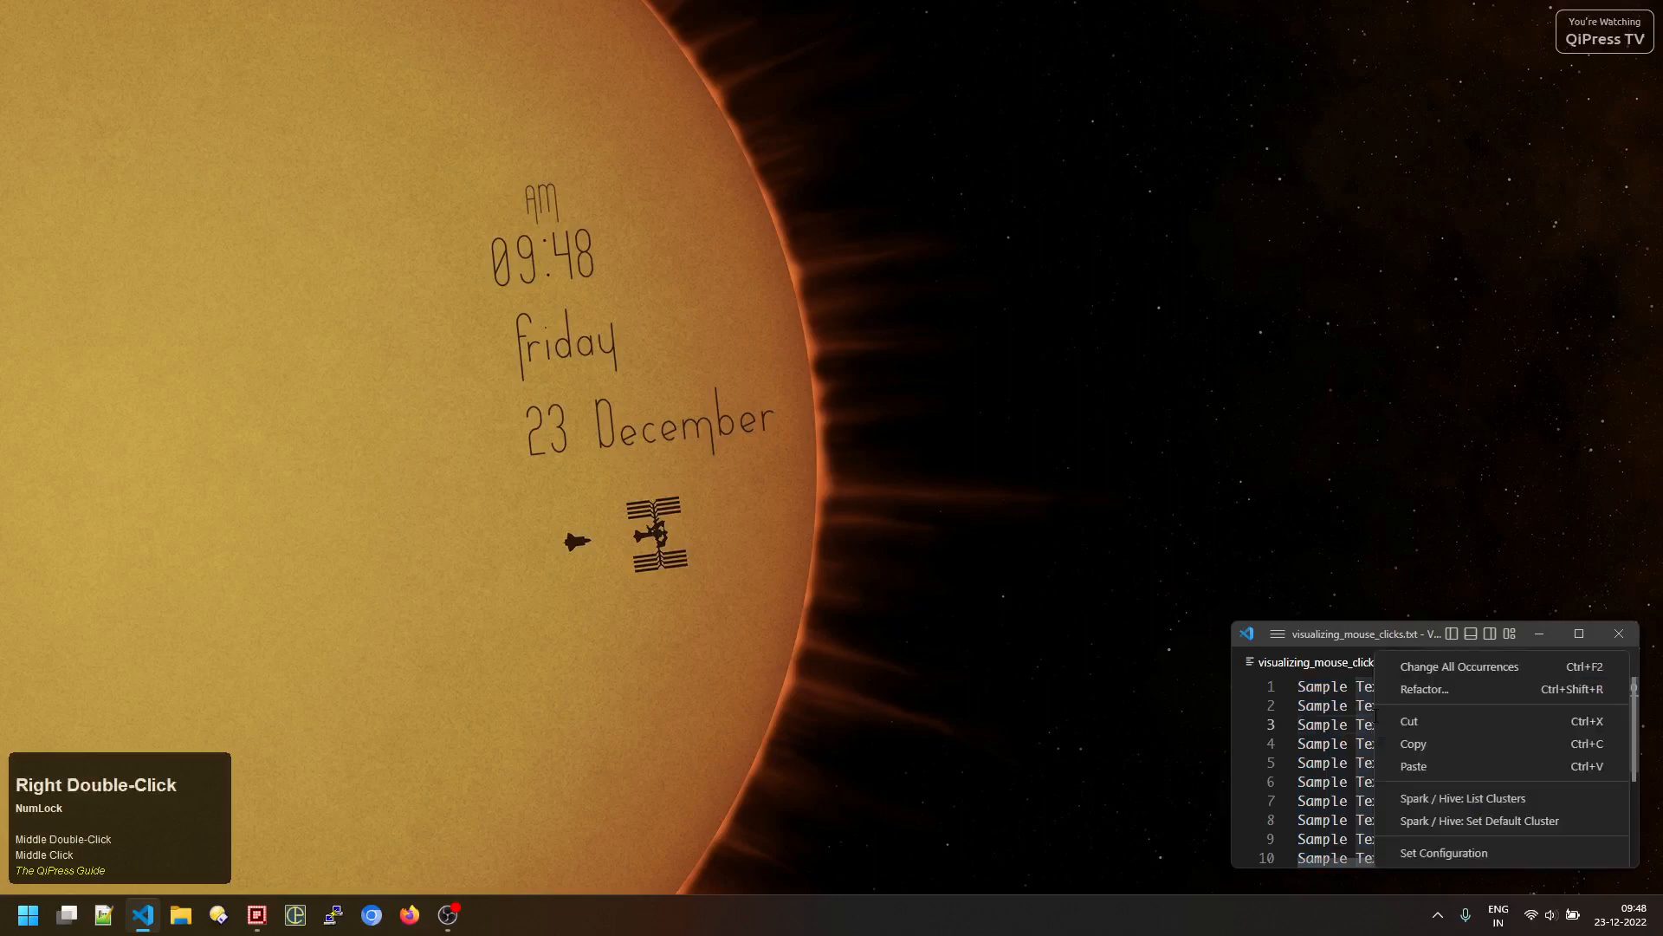
{"action": "left_click", "coordinate": [1336, 726]}
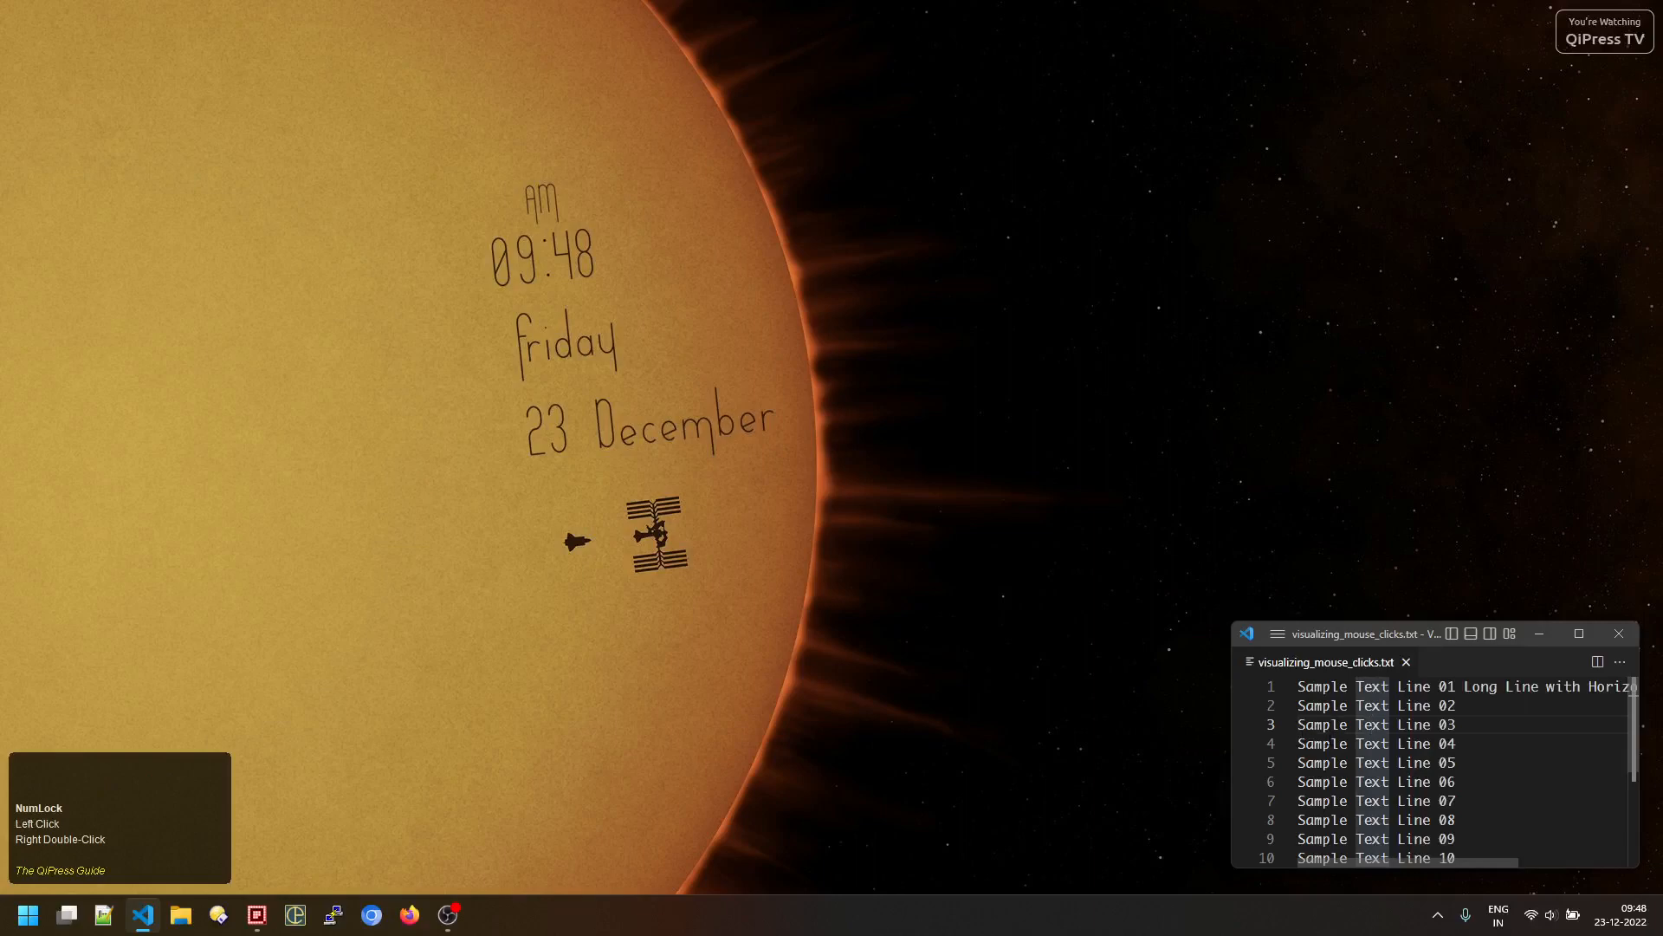
Step: Test the display of mouse-wheel movement in the sample text file by scrolling down, up, right and left
{"action": "scroll", "coordinate": [1373, 724], "scroll_direction": "down", "scroll_amount": 3}
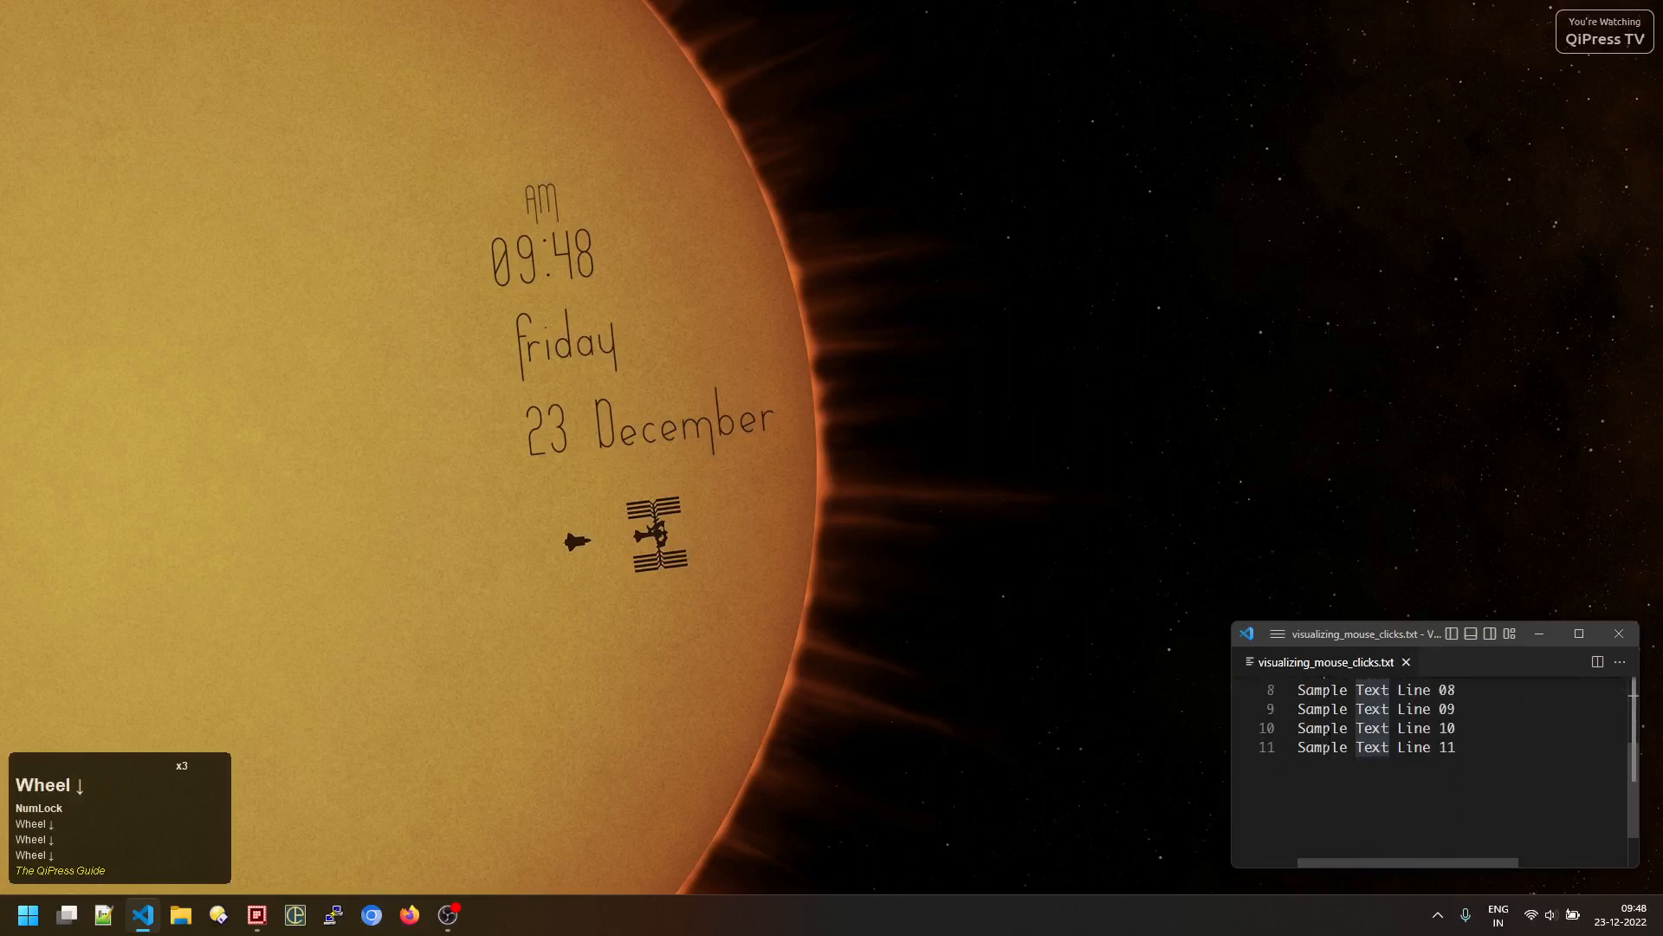
{"action": "scroll", "coordinate": [1373, 725], "scroll_direction": "up", "scroll_amount": 3}
{"action": "scroll", "coordinate": [1330, 738], "scroll_direction": "right", "scroll_amount": 1}
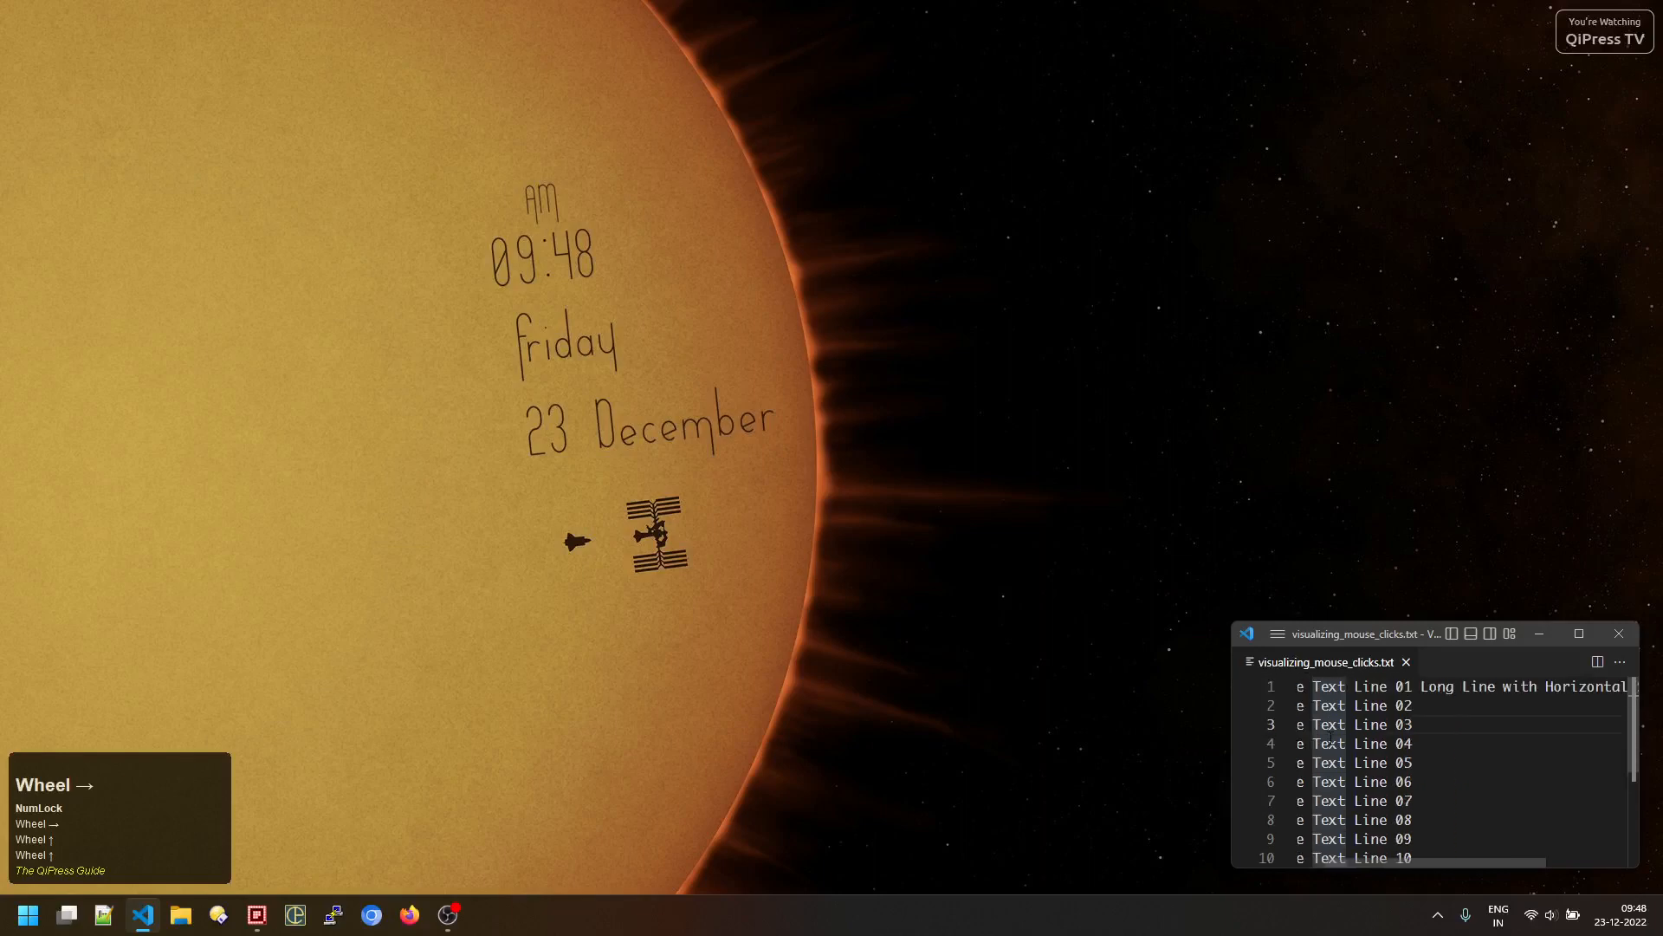
{"action": "scroll", "coordinate": [1331, 738], "scroll_direction": "left", "scroll_amount": 2}
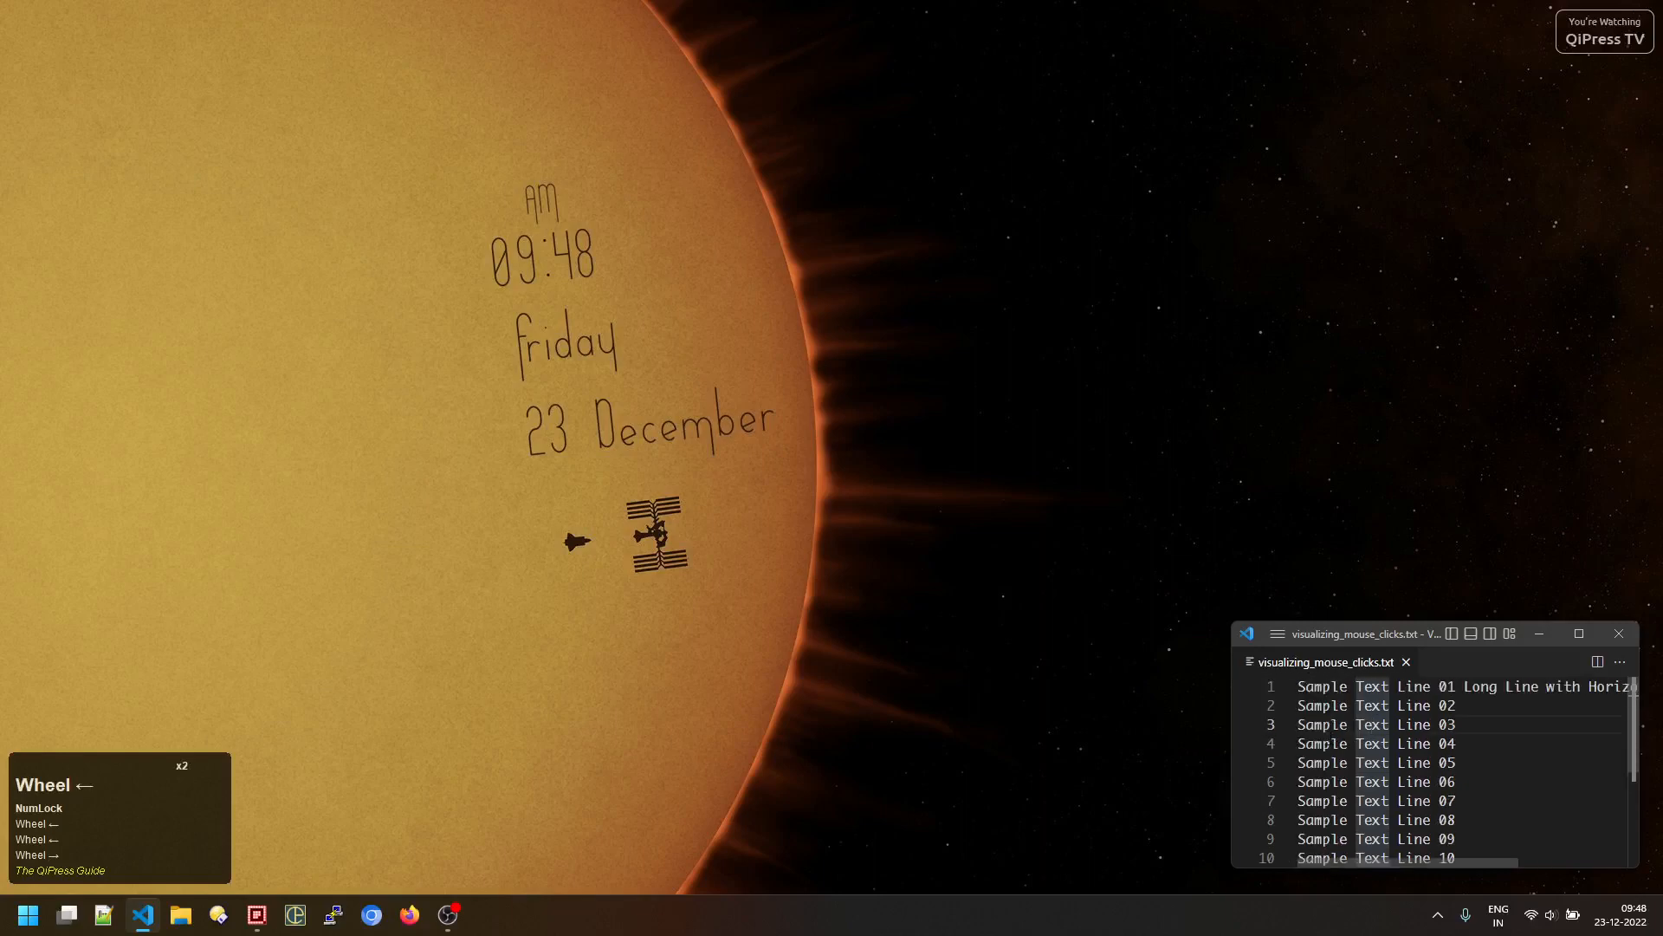
Step: Enable the Visual Mouse tool in QiPress Pro
{"action": "left_click", "coordinate": [1438, 914]}
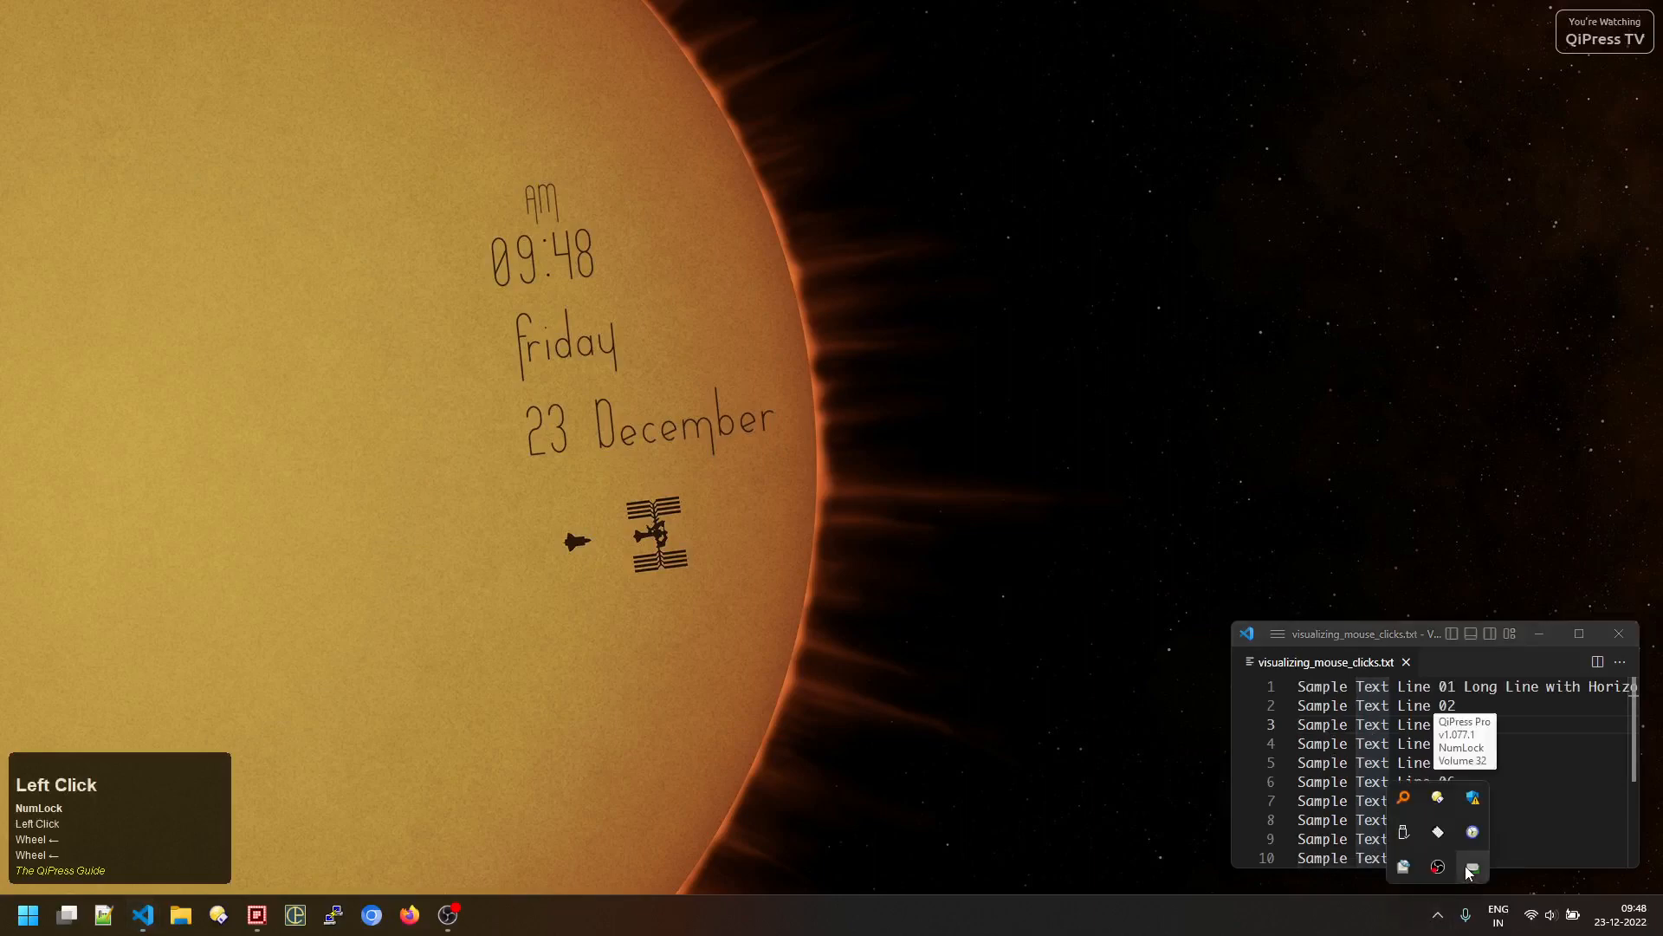
{"action": "right_click", "coordinate": [1473, 869]}
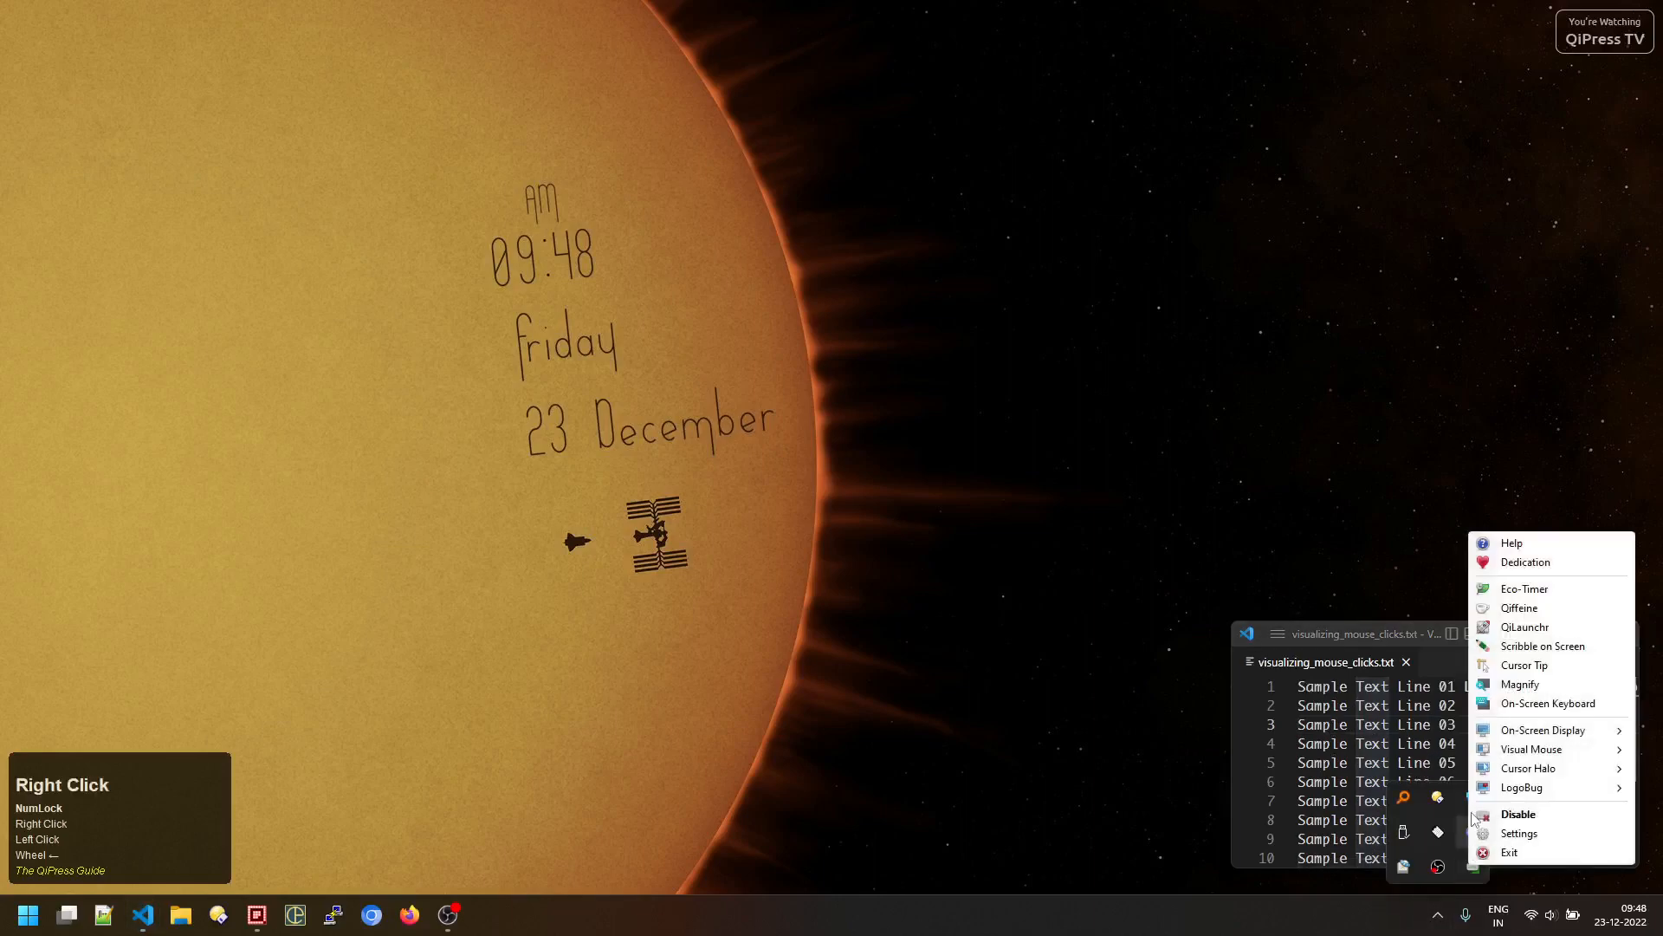
{"action": "mouse_move", "coordinate": [1511, 749]}
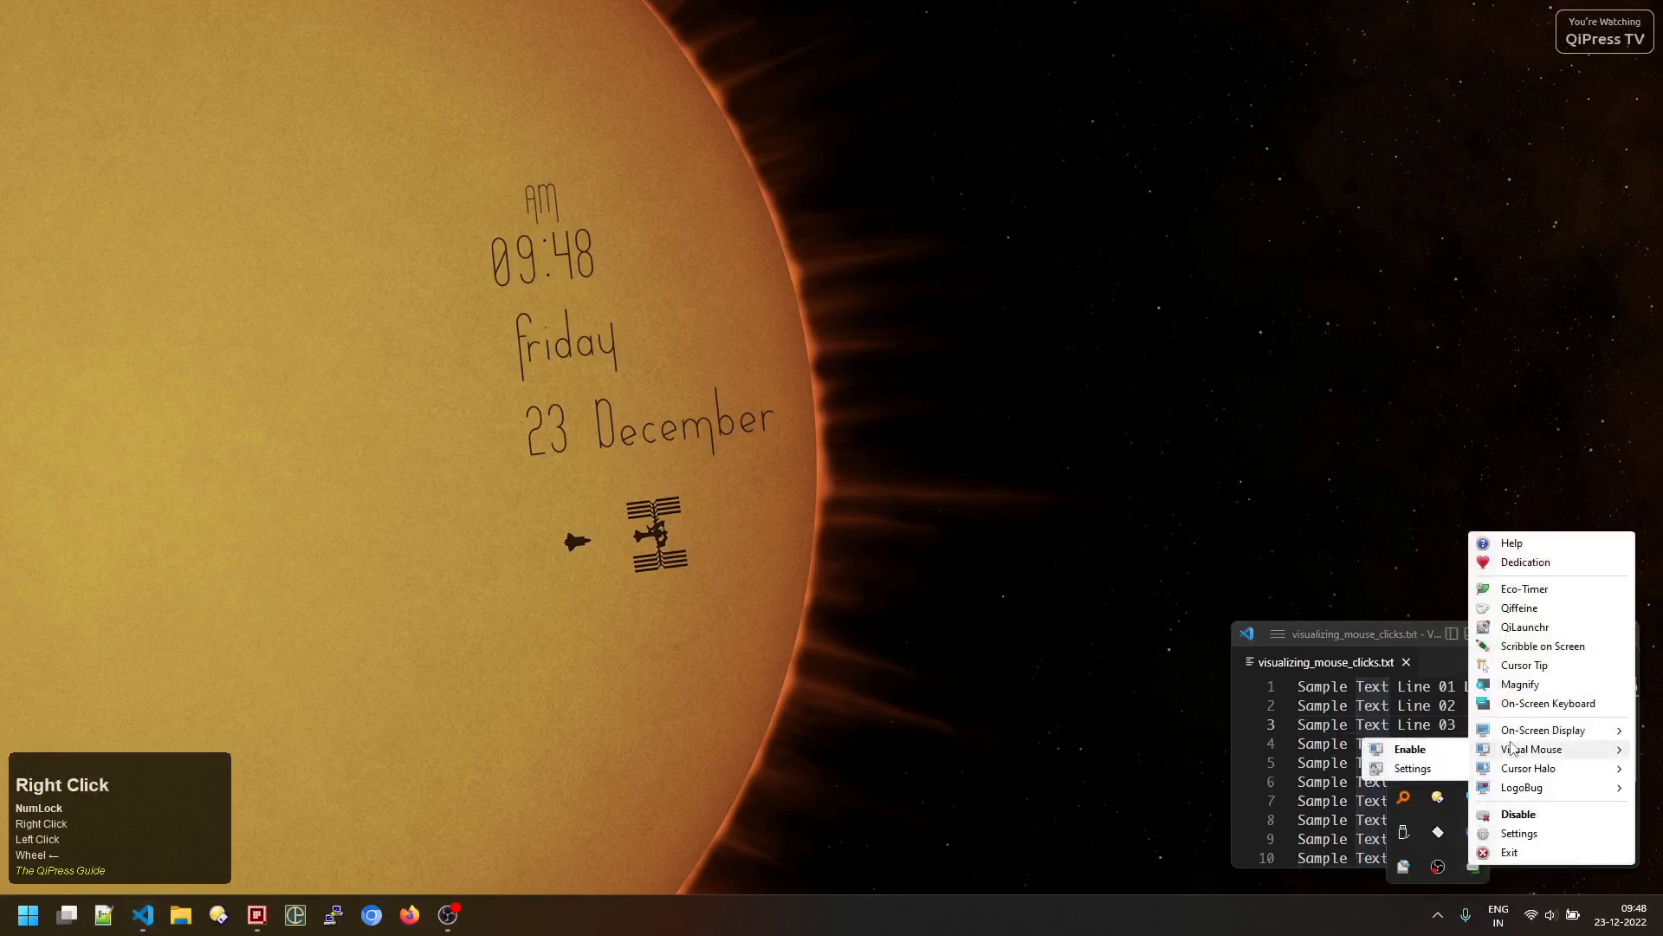
{"action": "left_click", "coordinate": [1409, 751]}
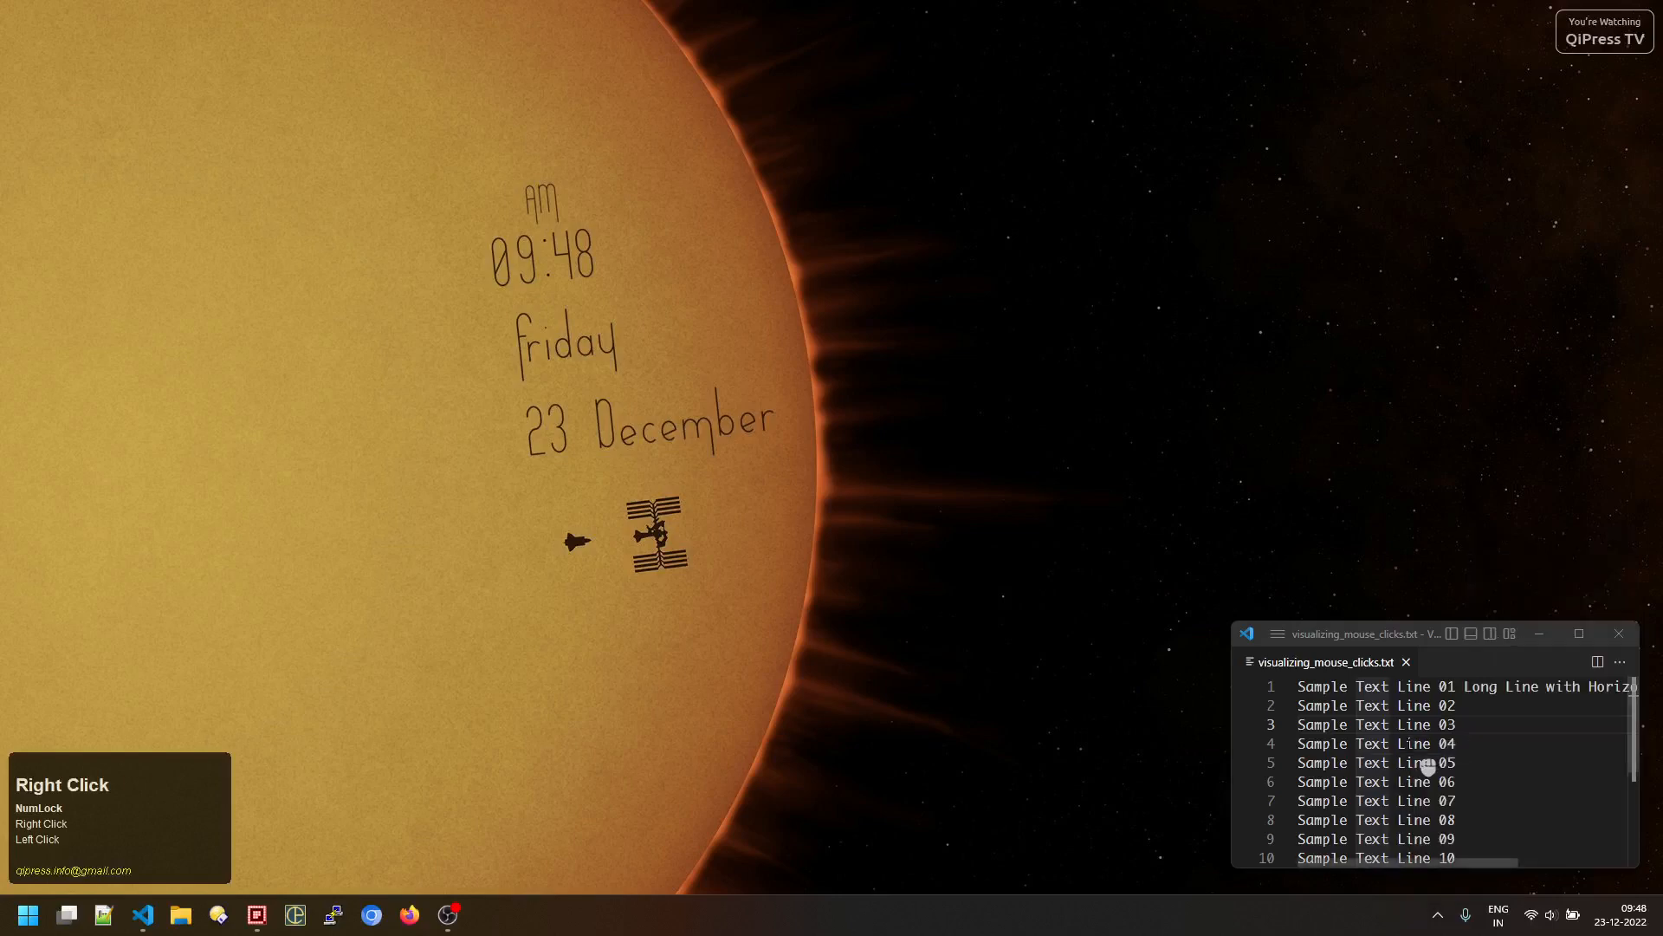
Step: Test the Visual Mouse on the empty desktop with the left, middle and right buttons and vertical and horizontal wheel movement
{"action": "left_click", "coordinate": [960, 447]}
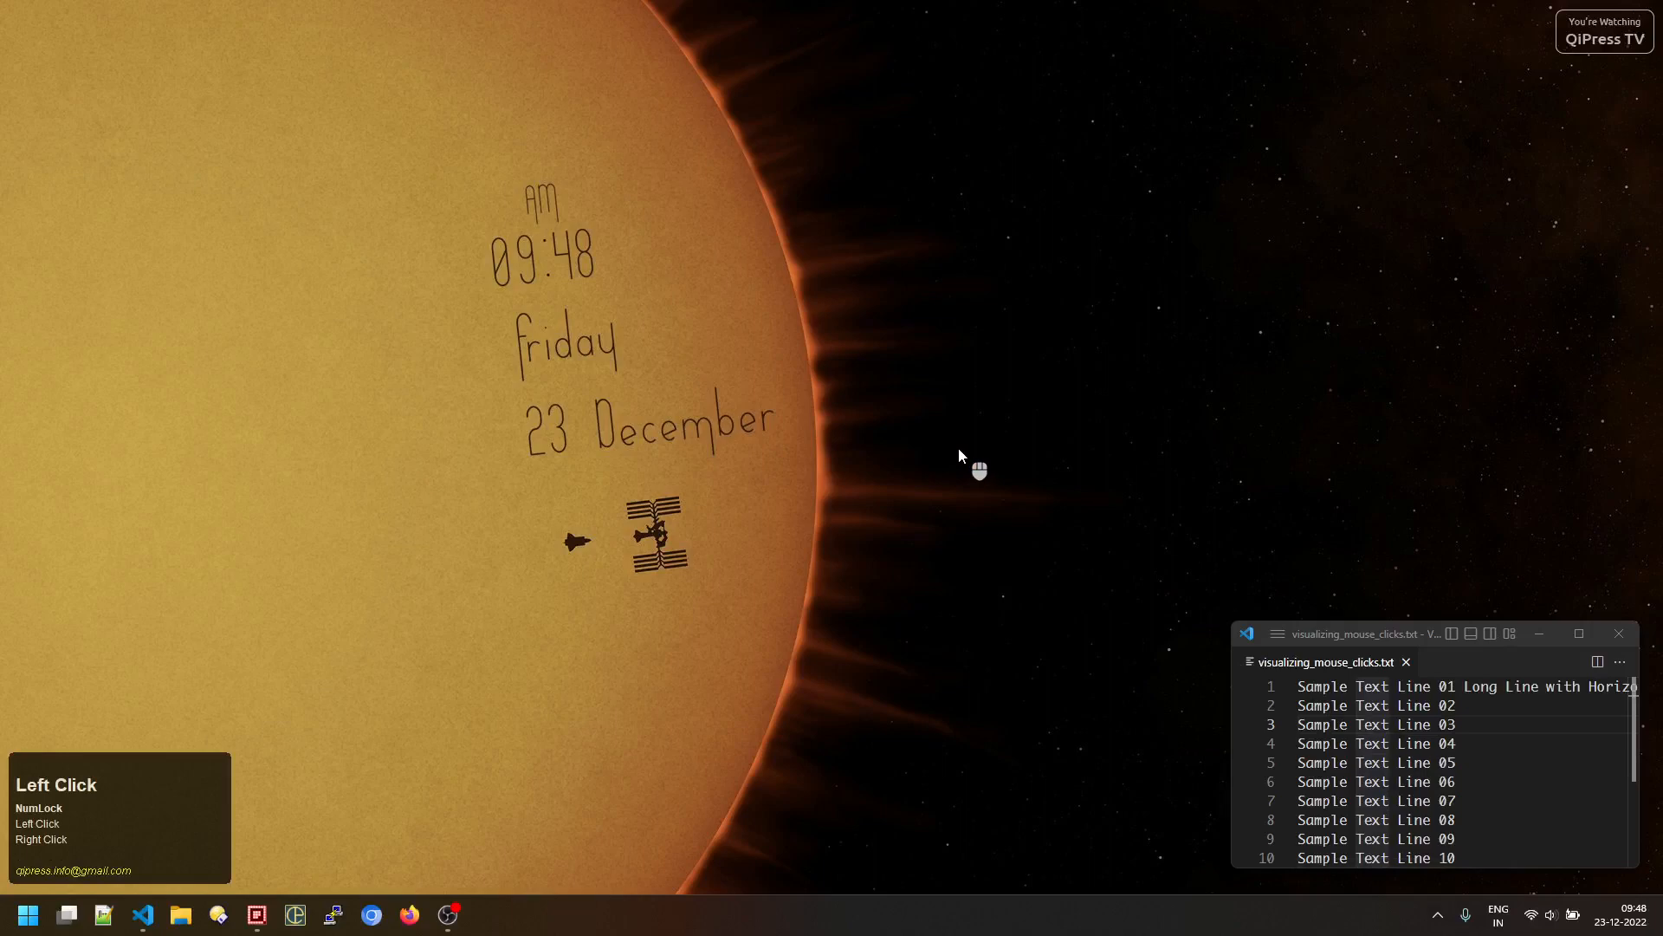
{"action": "middle_click", "coordinate": [958, 447]}
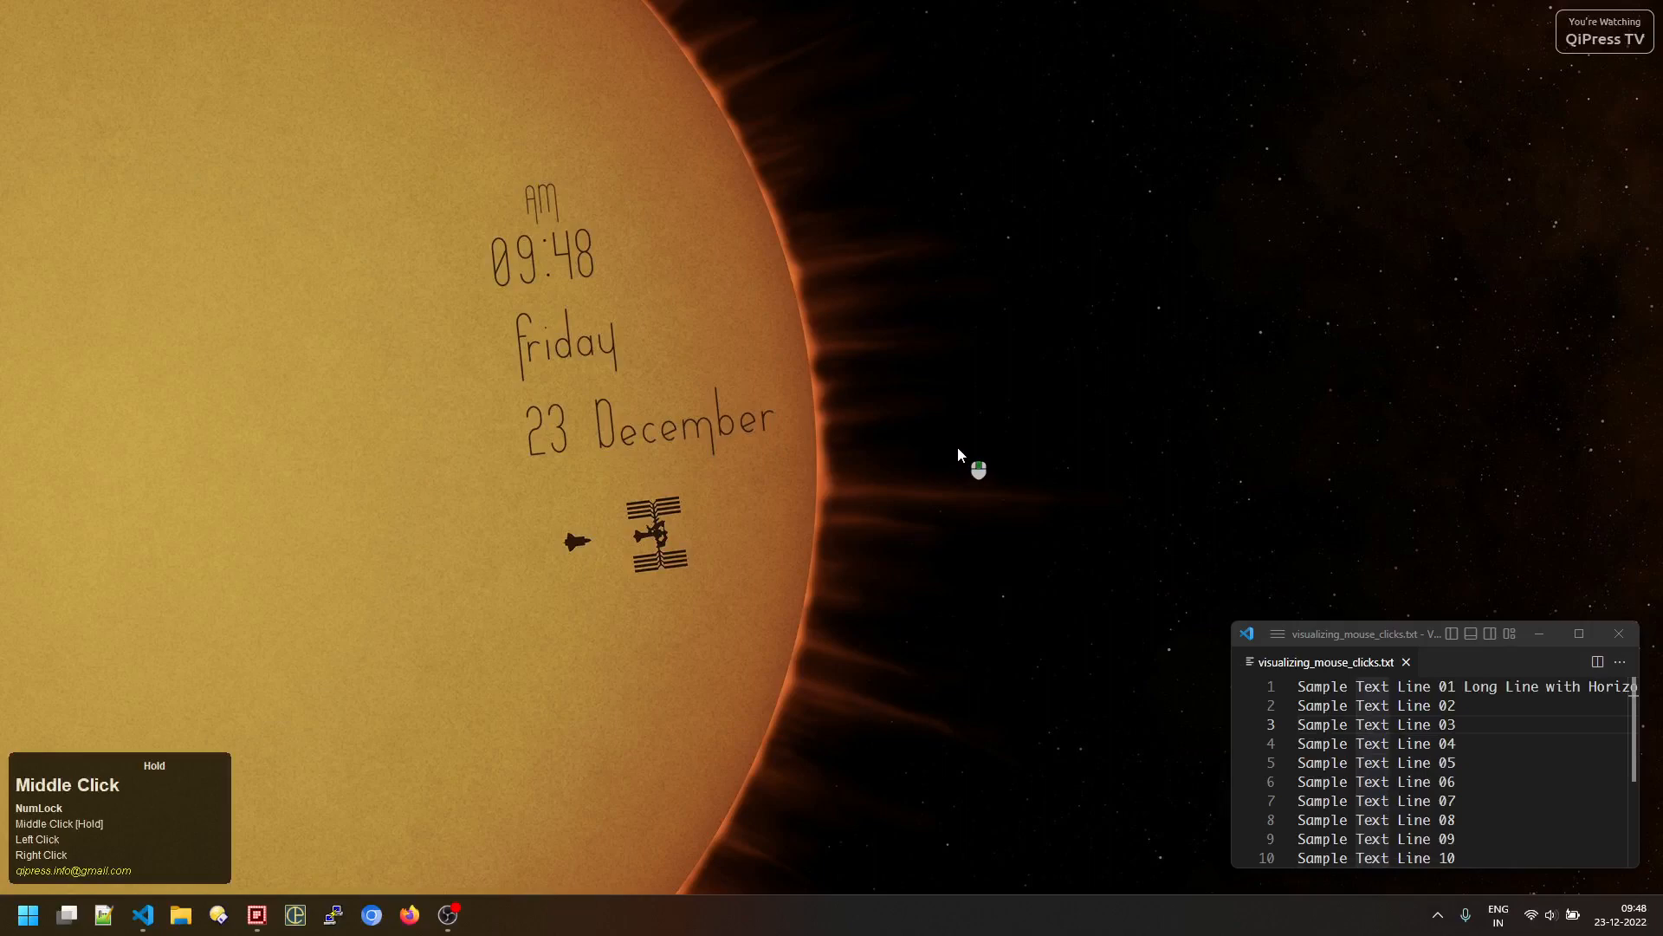
{"action": "right_click", "coordinate": [990, 410]}
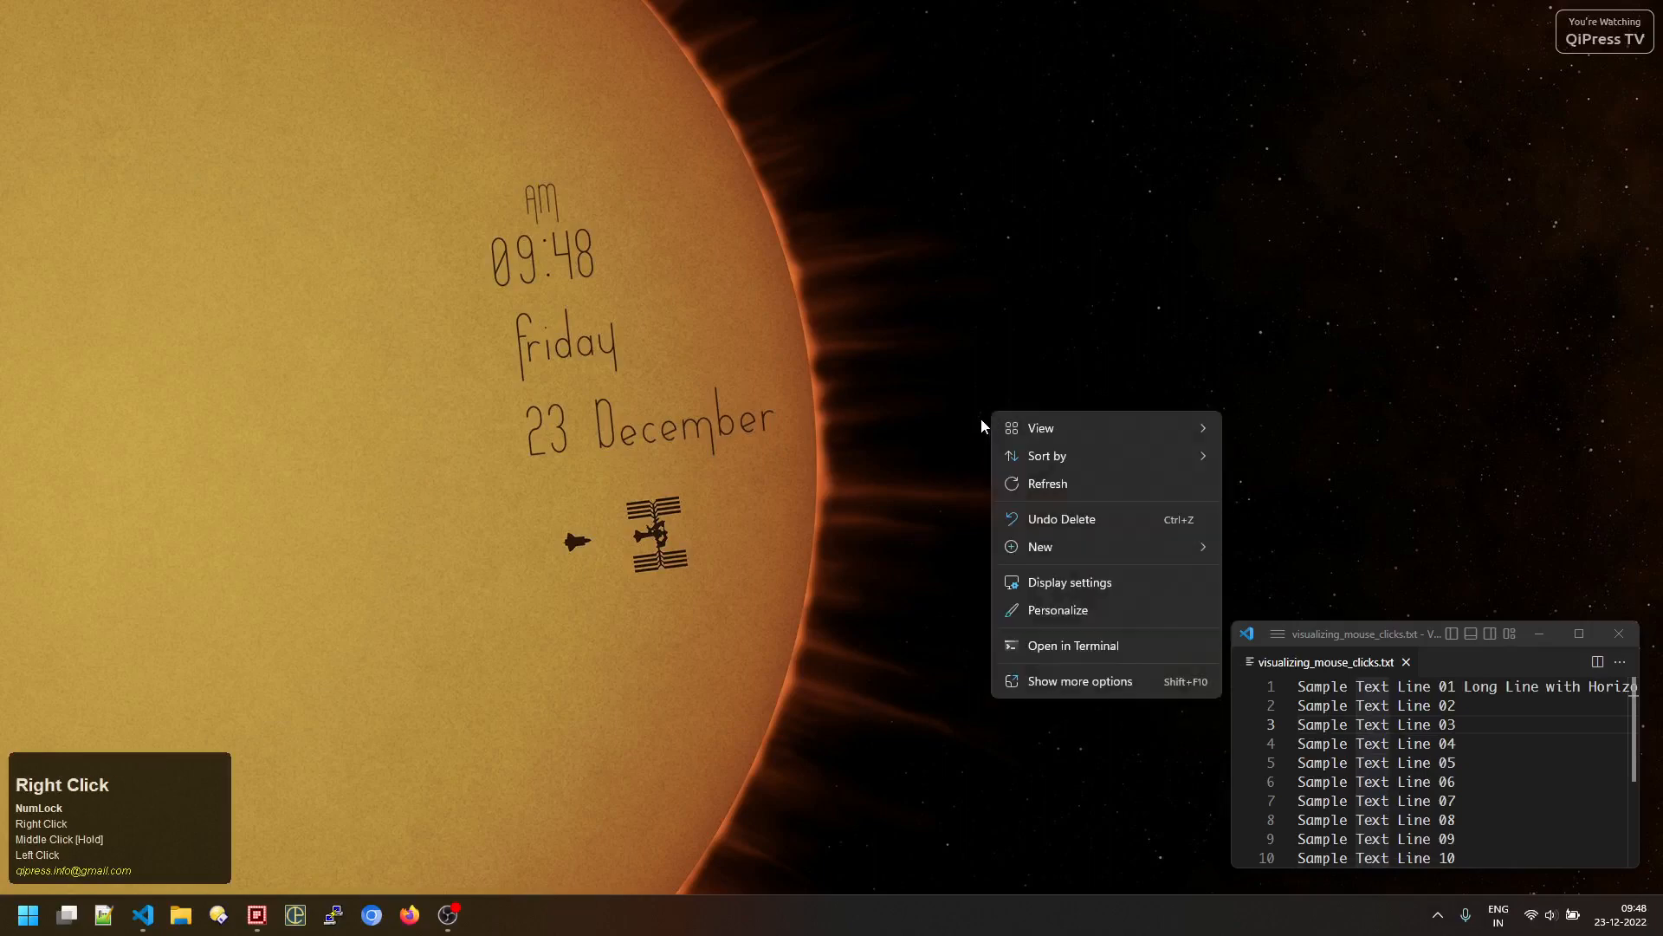
{"action": "scroll", "coordinate": [977, 416], "scroll_direction": "down", "scroll_amount": 2}
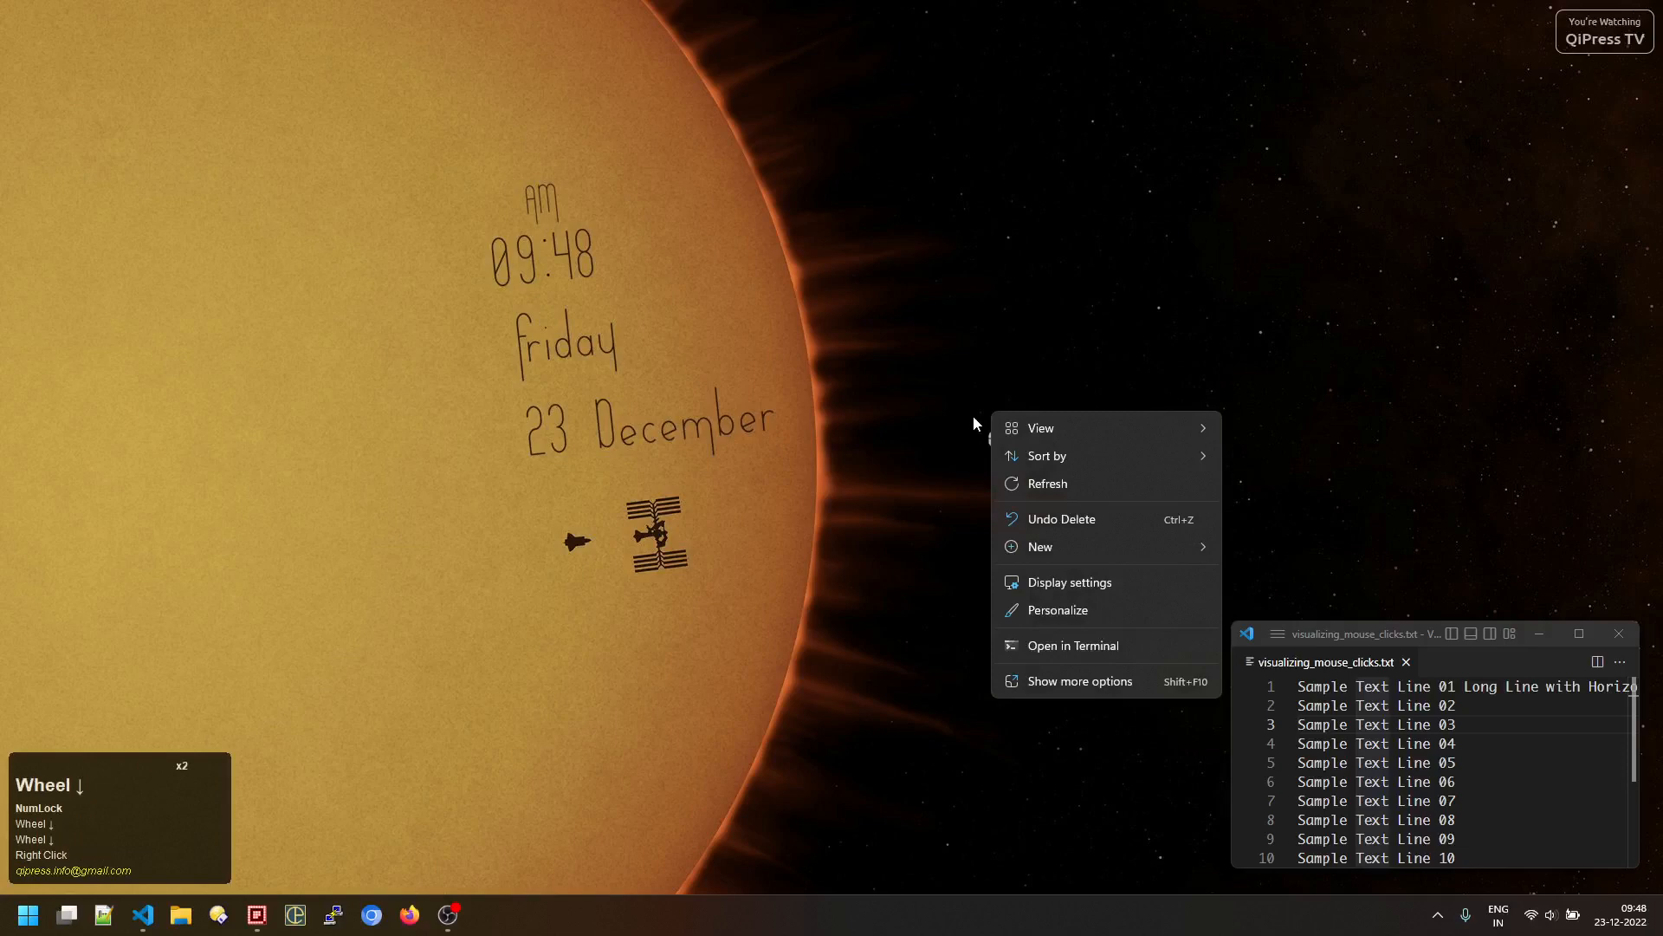
{"action": "left_click", "coordinate": [915, 393]}
{"action": "scroll", "coordinate": [908, 391], "scroll_direction": "up", "scroll_amount": 3}
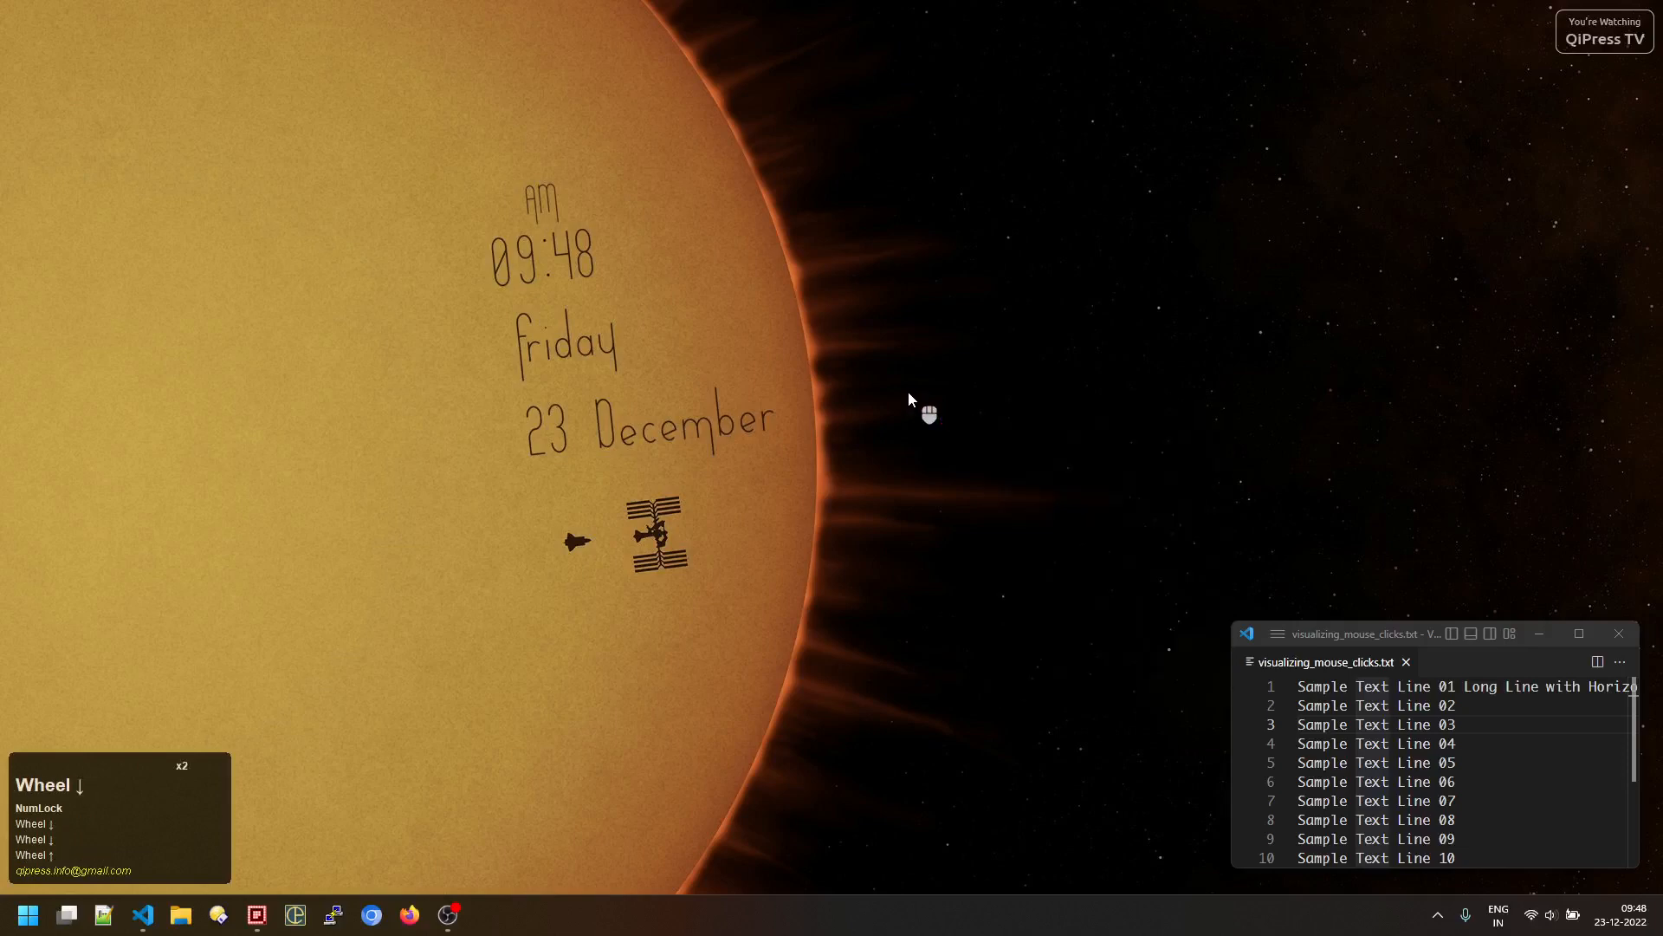
{"action": "scroll", "coordinate": [909, 399], "scroll_direction": "right", "scroll_amount": 1}
Step: Set the left-button colour (L) in the Visual Mouse settings to purple with red 128, green 0, blue 128
{"action": "left_click", "coordinate": [1438, 915]}
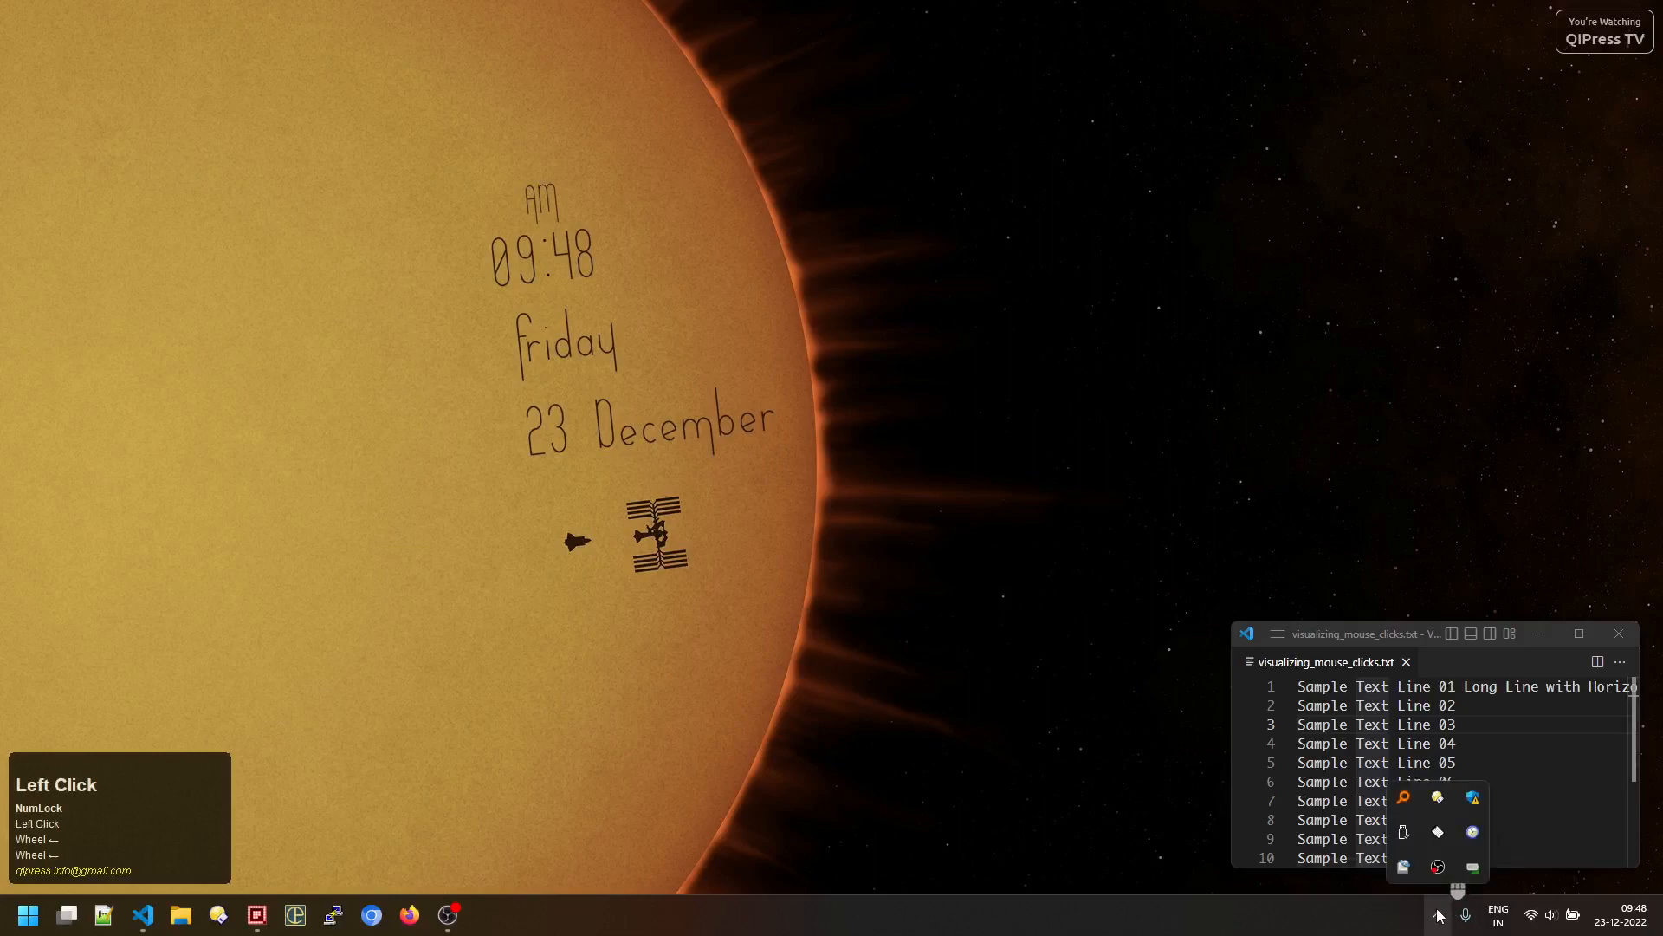
{"action": "right_click", "coordinate": [1466, 863]}
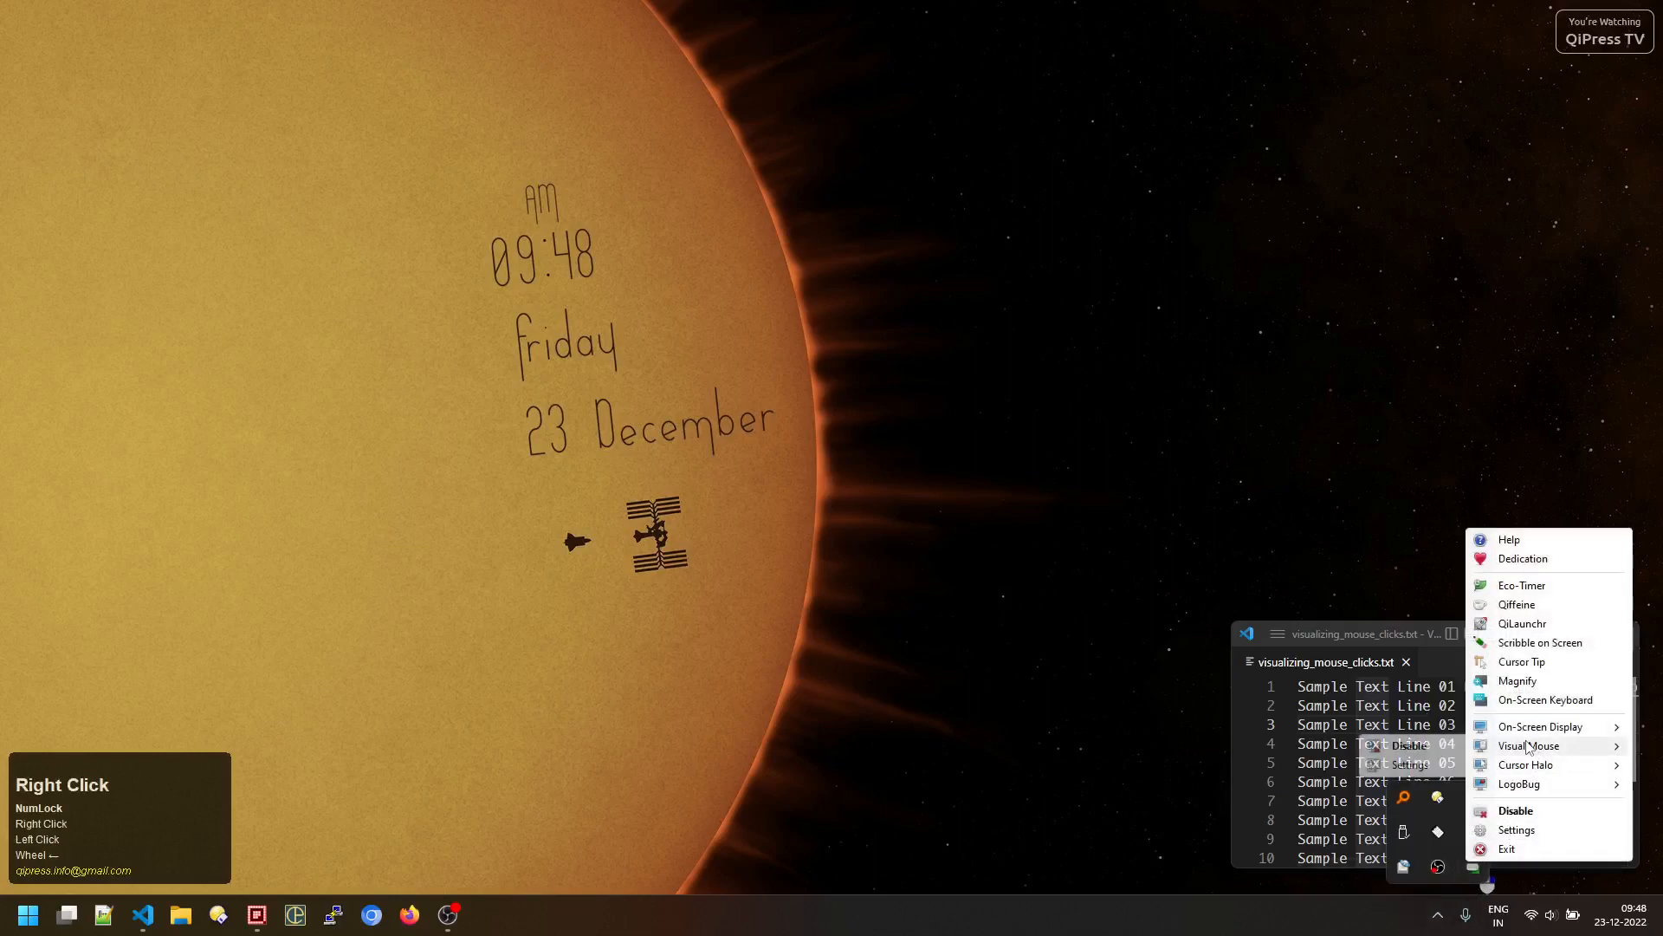
{"action": "left_click", "coordinate": [1412, 765]}
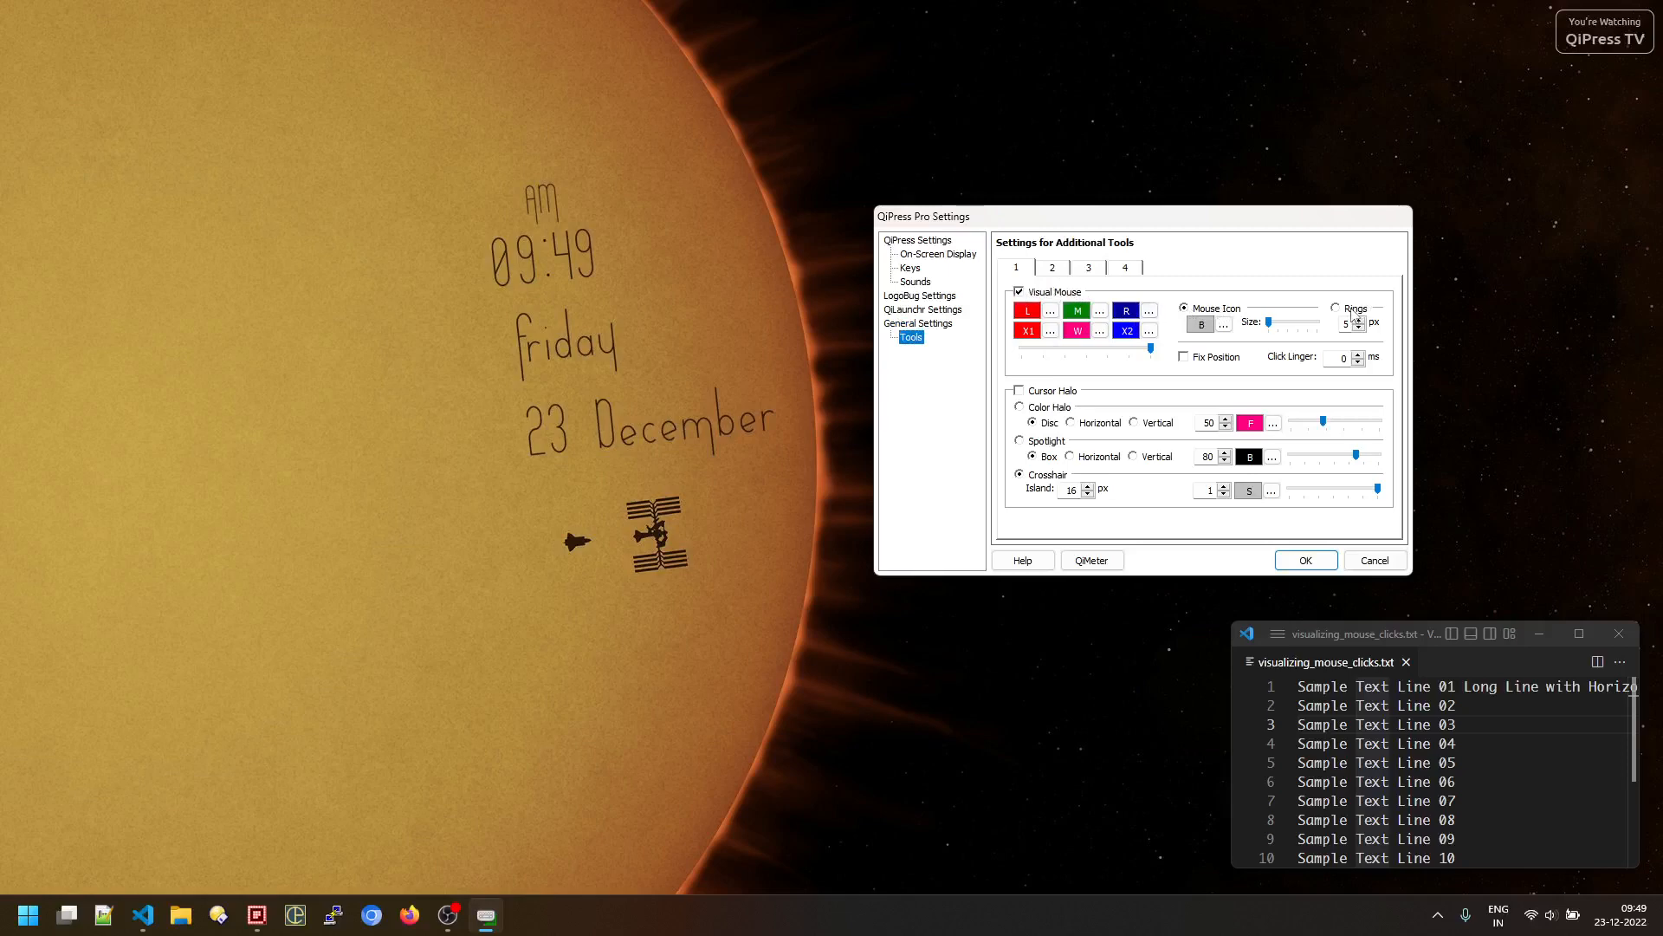
{"action": "left_click", "coordinate": [1049, 313]}
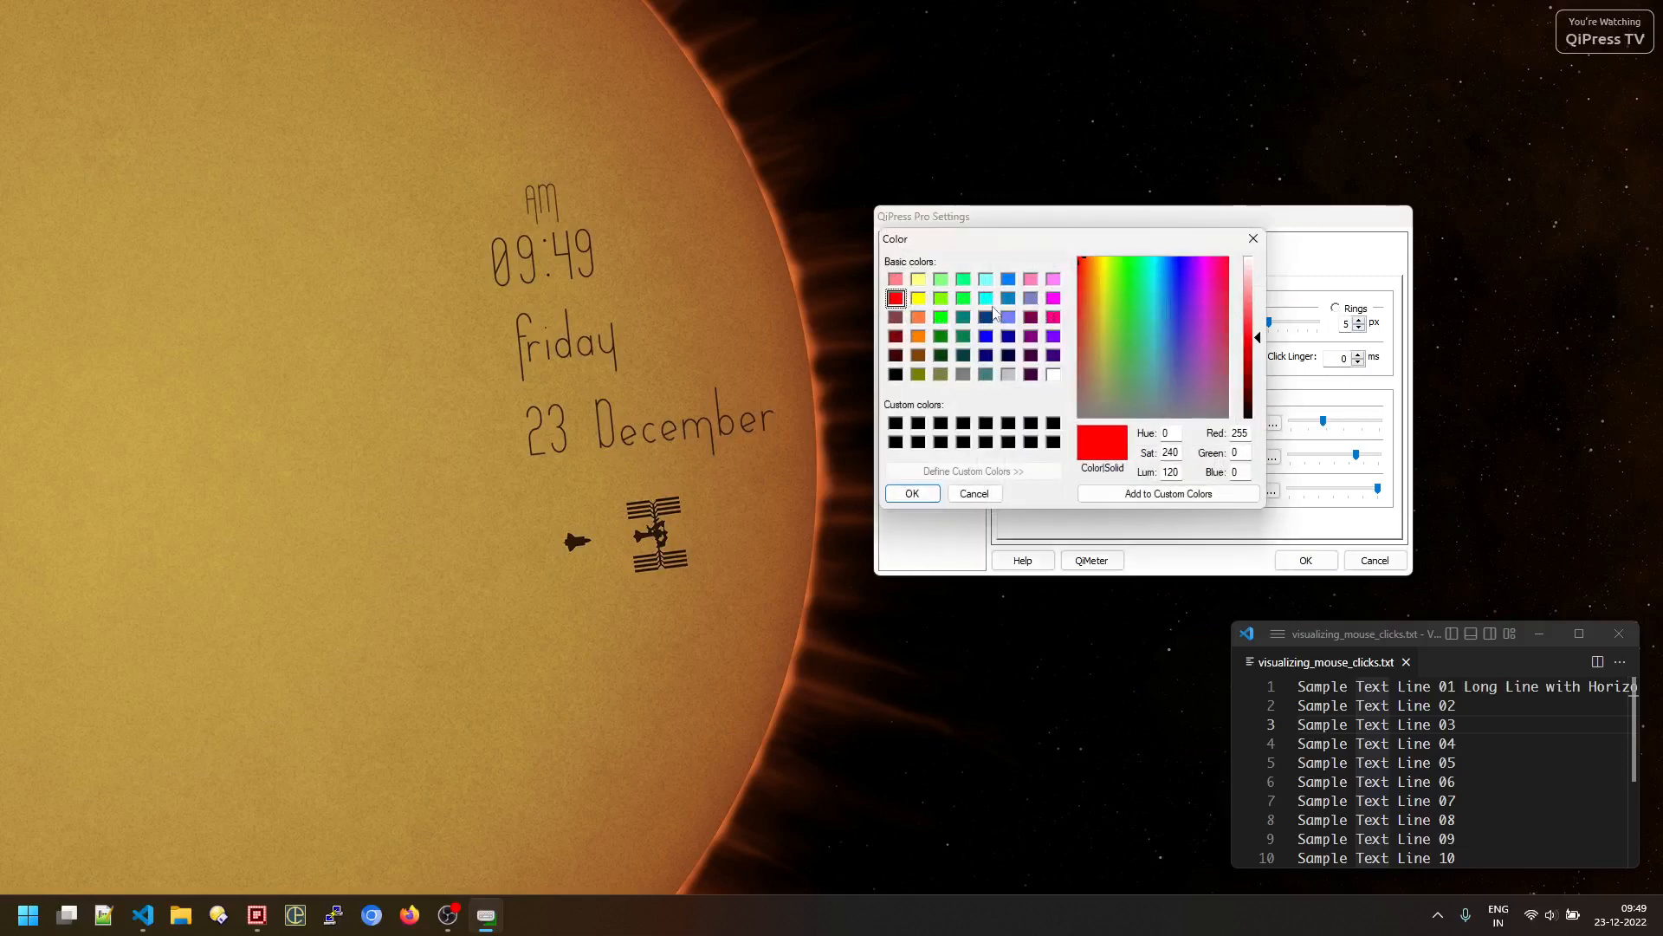
{"action": "left_click", "coordinate": [1032, 337]}
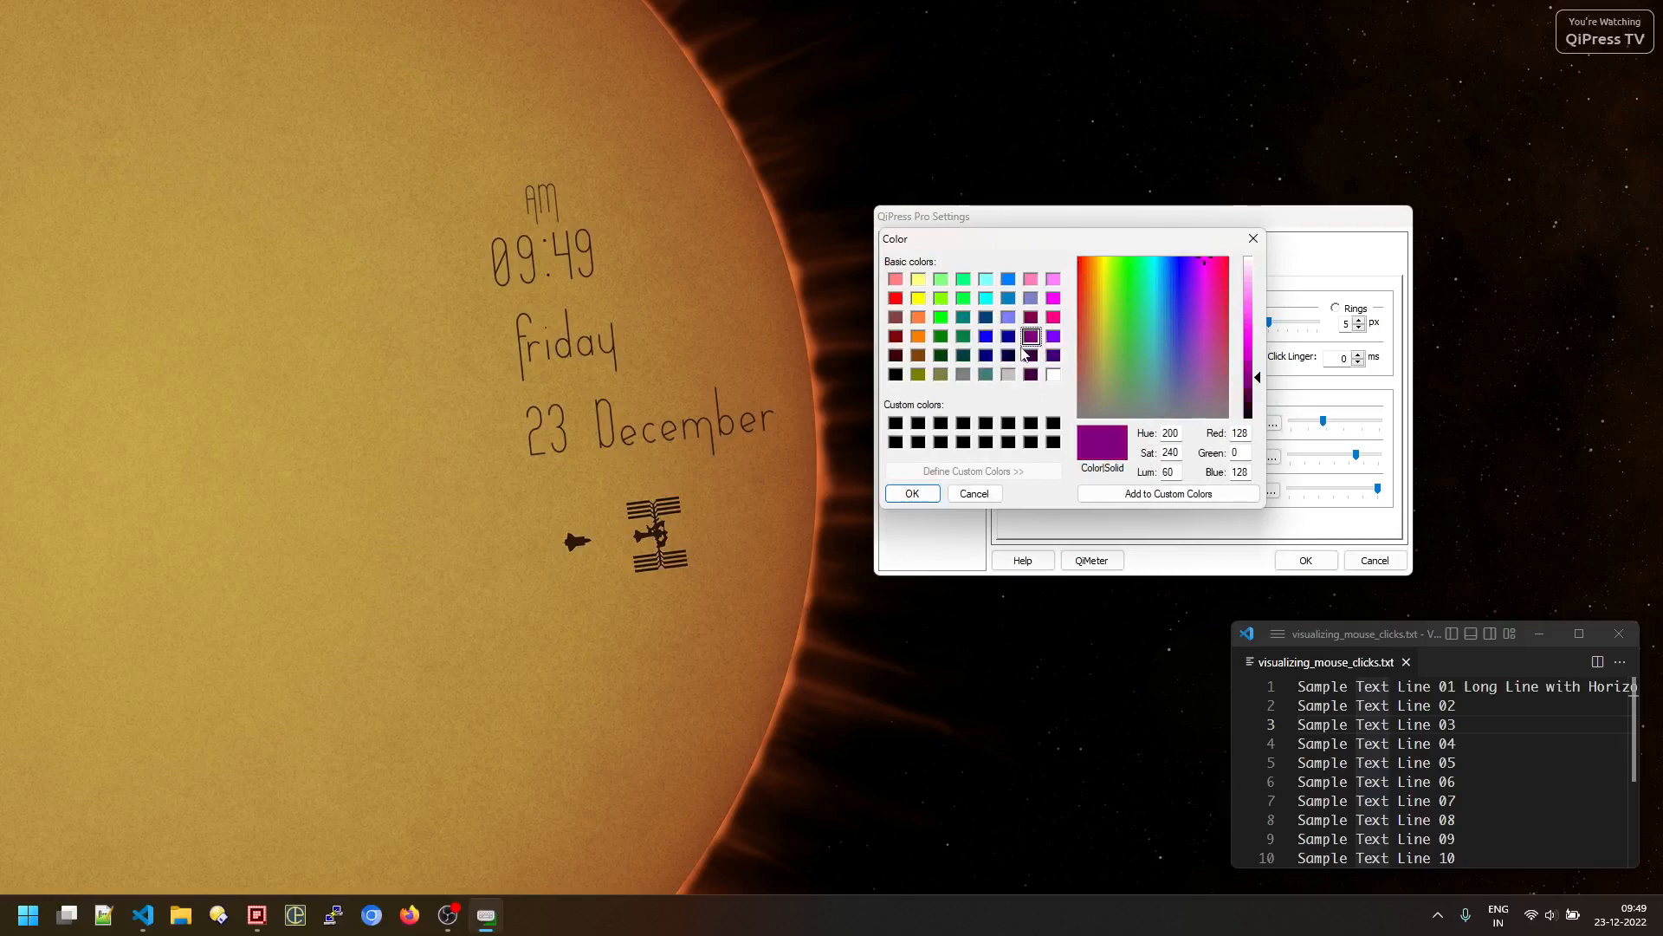
{"action": "left_click", "coordinate": [913, 493]}
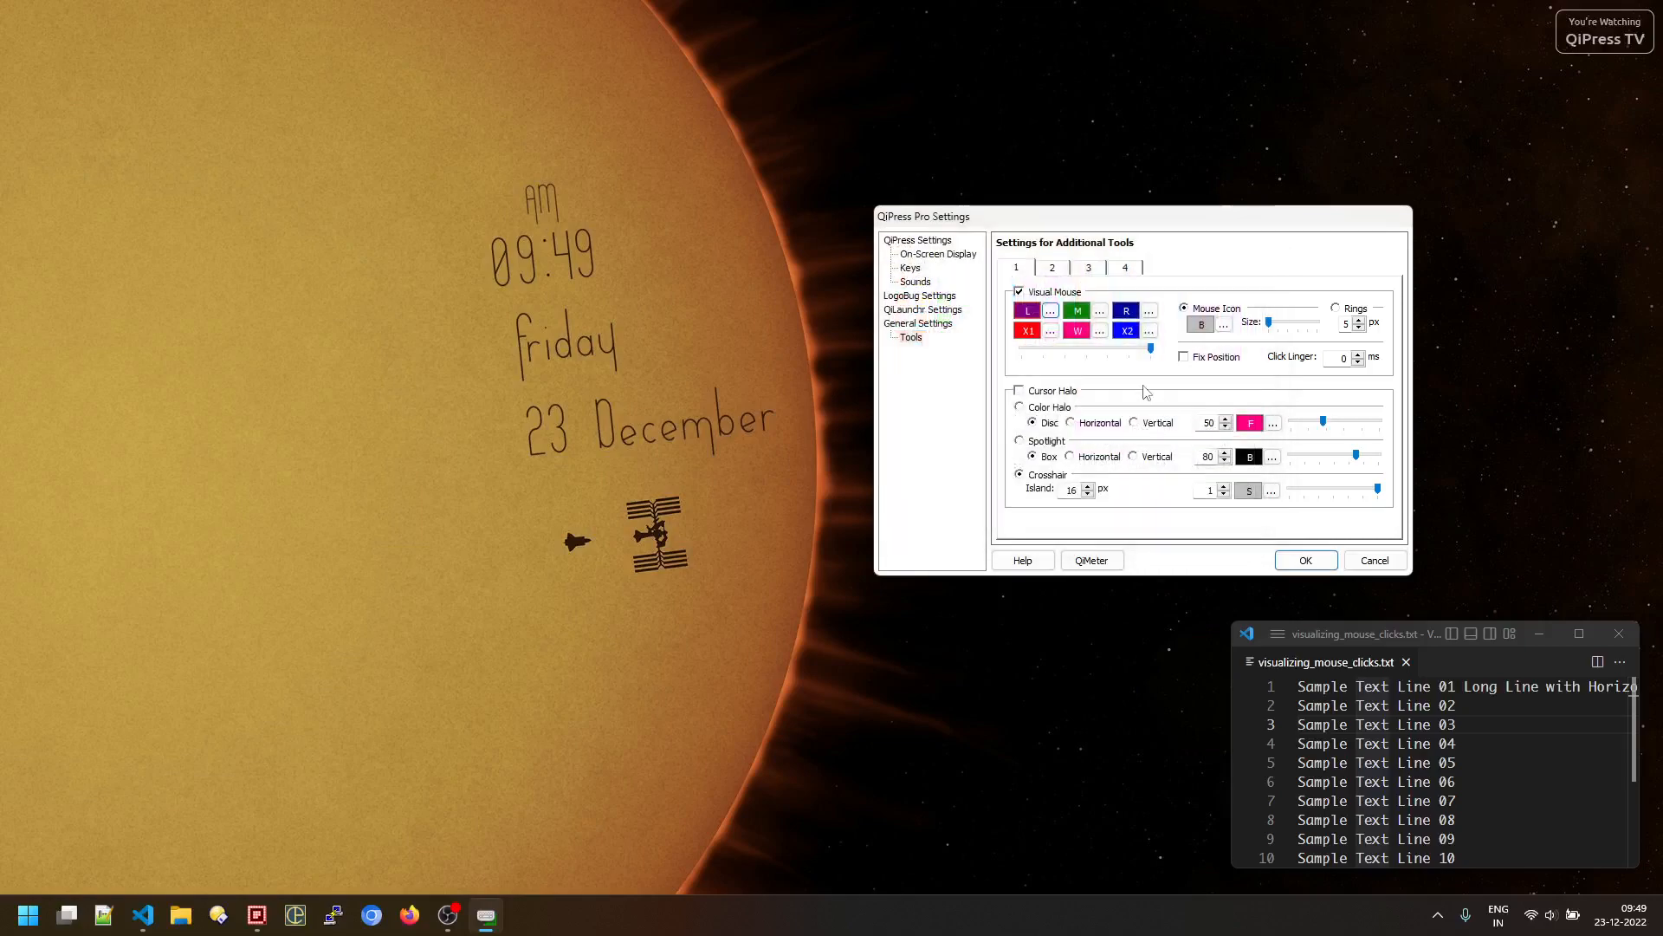
Step: Set the Visual Mouse middle-button colour (M) to orange and the right-button colour (R) to dark red with red 128, green 0, blue 0
{"action": "left_click", "coordinate": [1099, 311]}
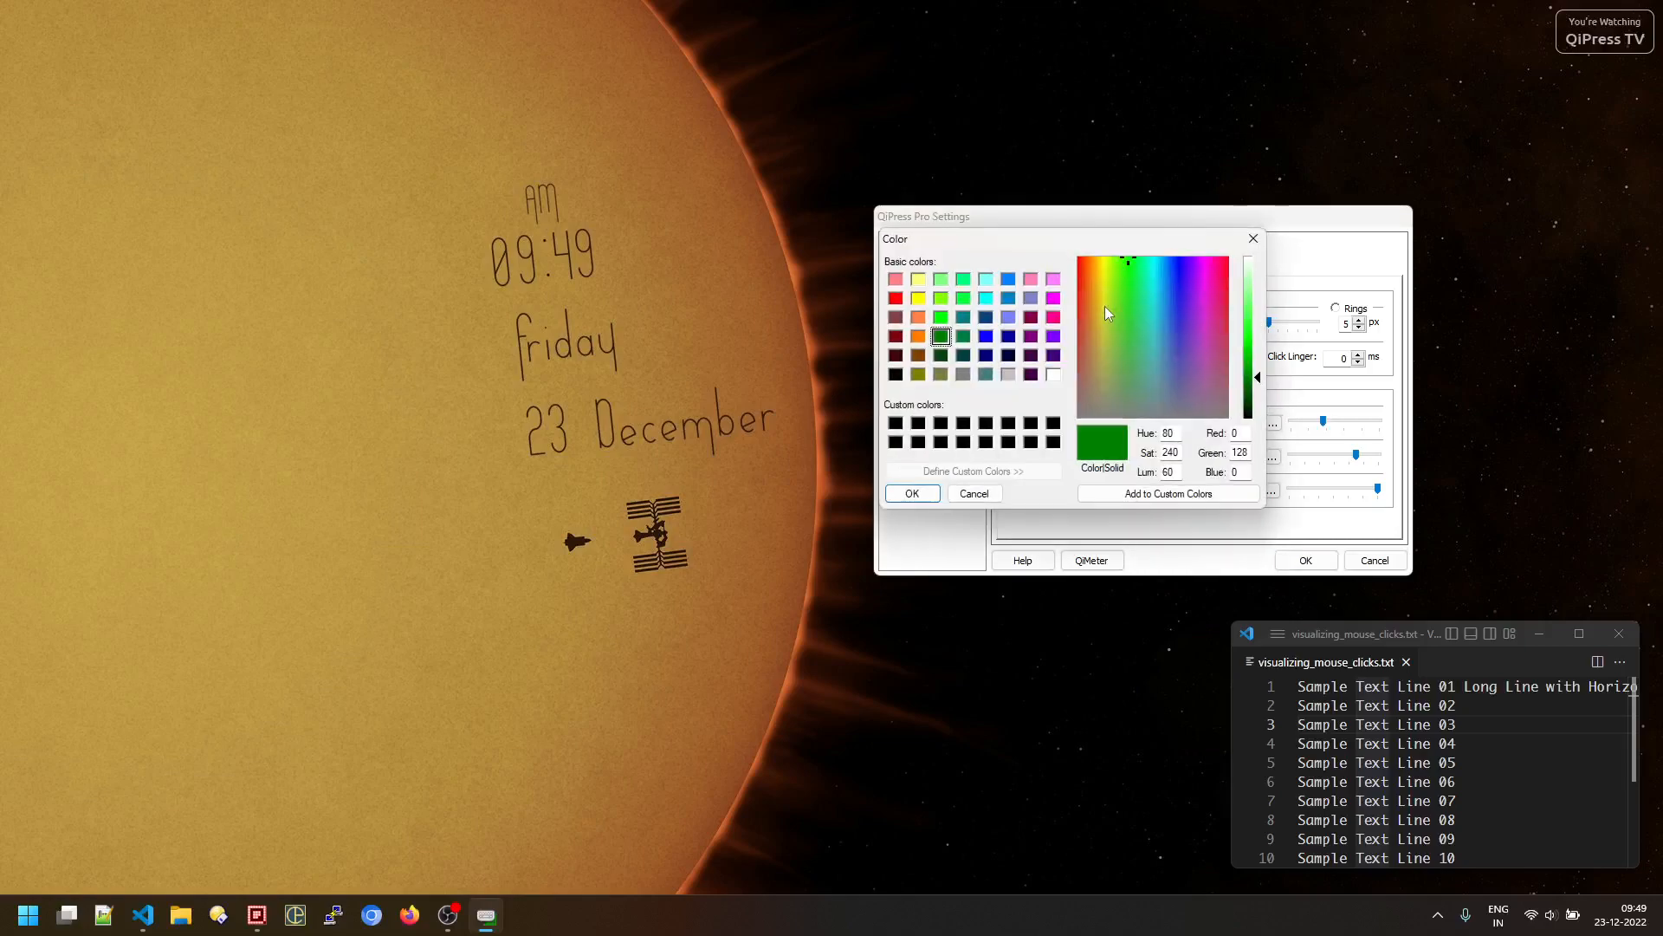
{"action": "left_click", "coordinate": [918, 336]}
{"action": "left_click", "coordinate": [912, 493]}
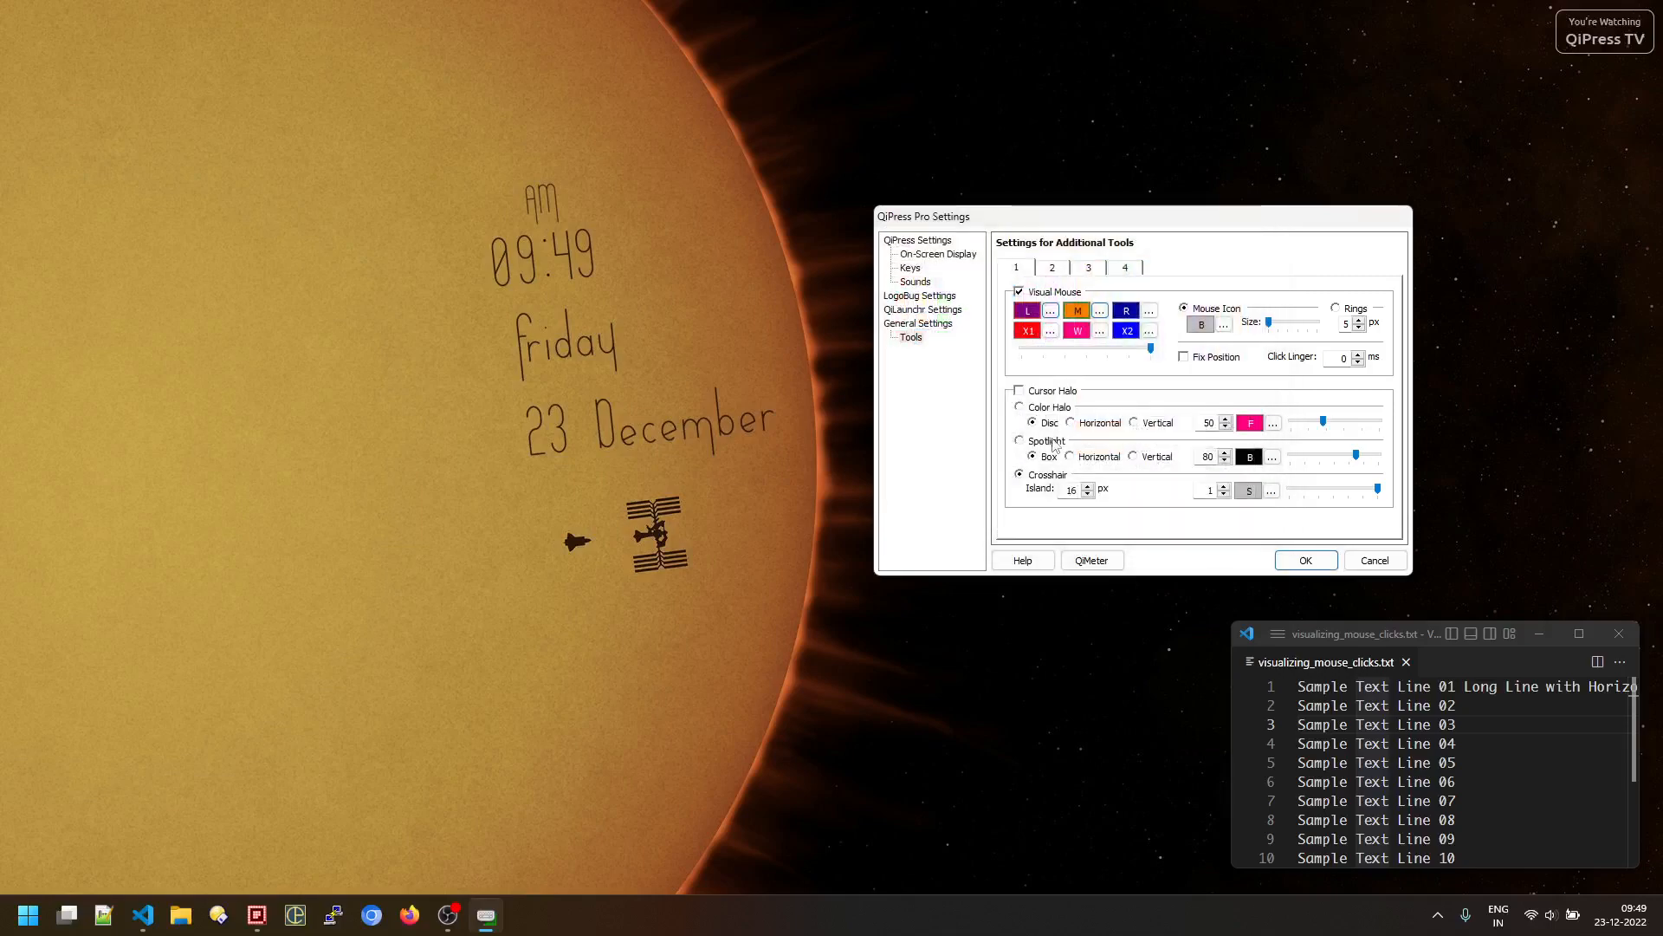
{"action": "left_click", "coordinate": [1148, 311]}
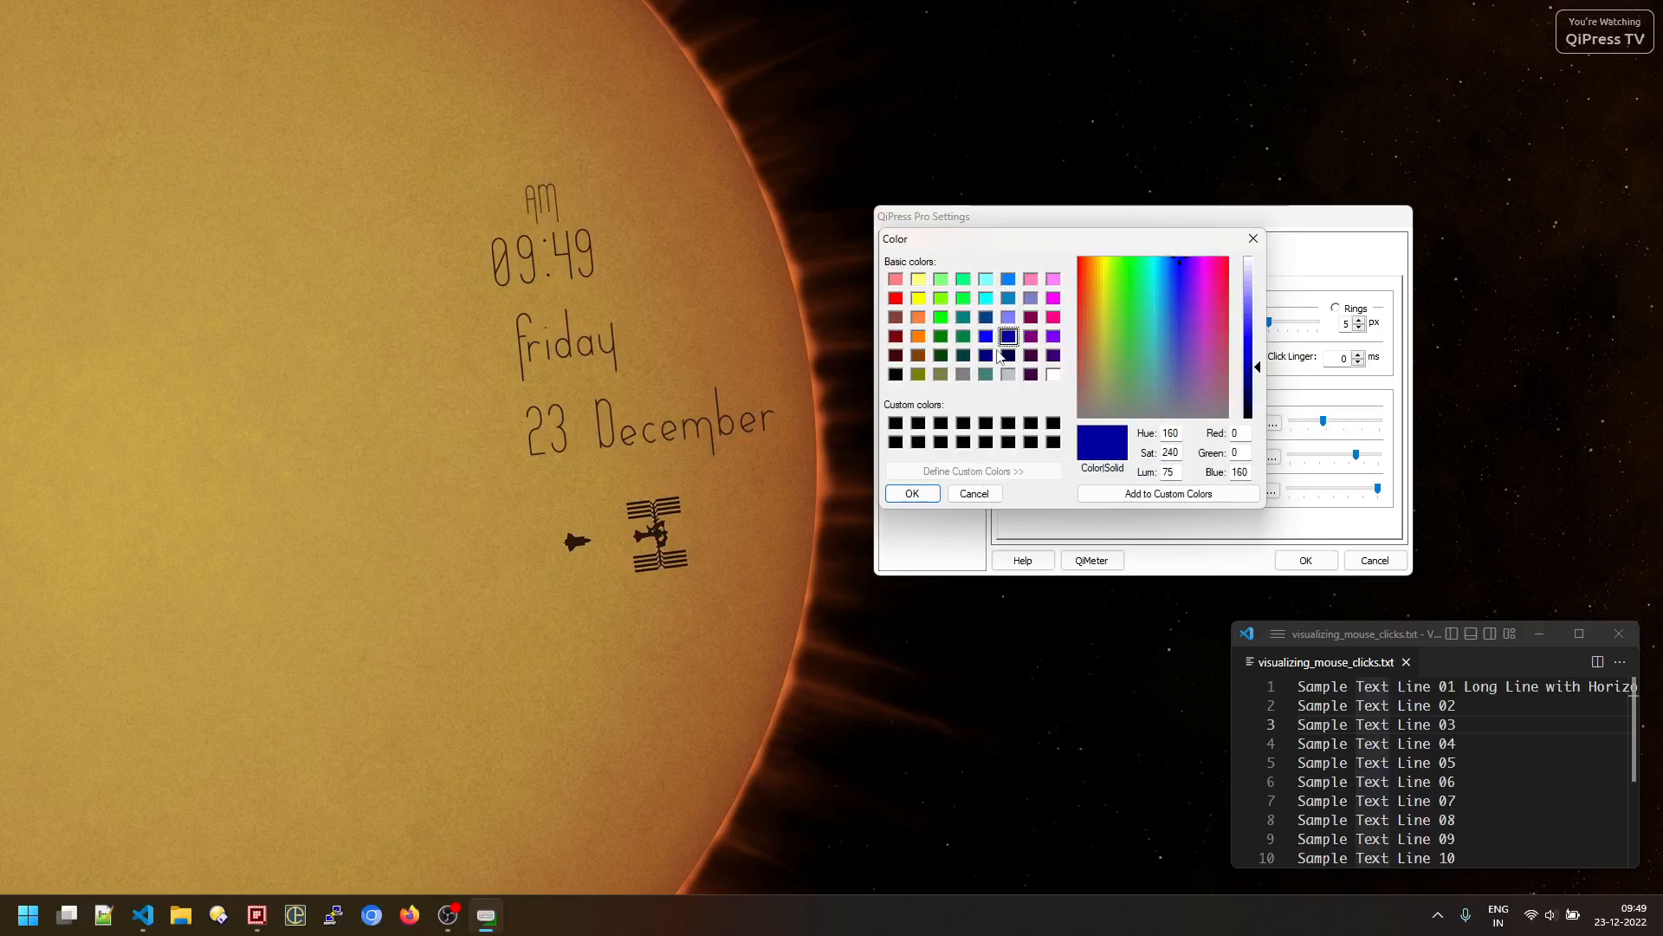
{"action": "left_click", "coordinate": [896, 337]}
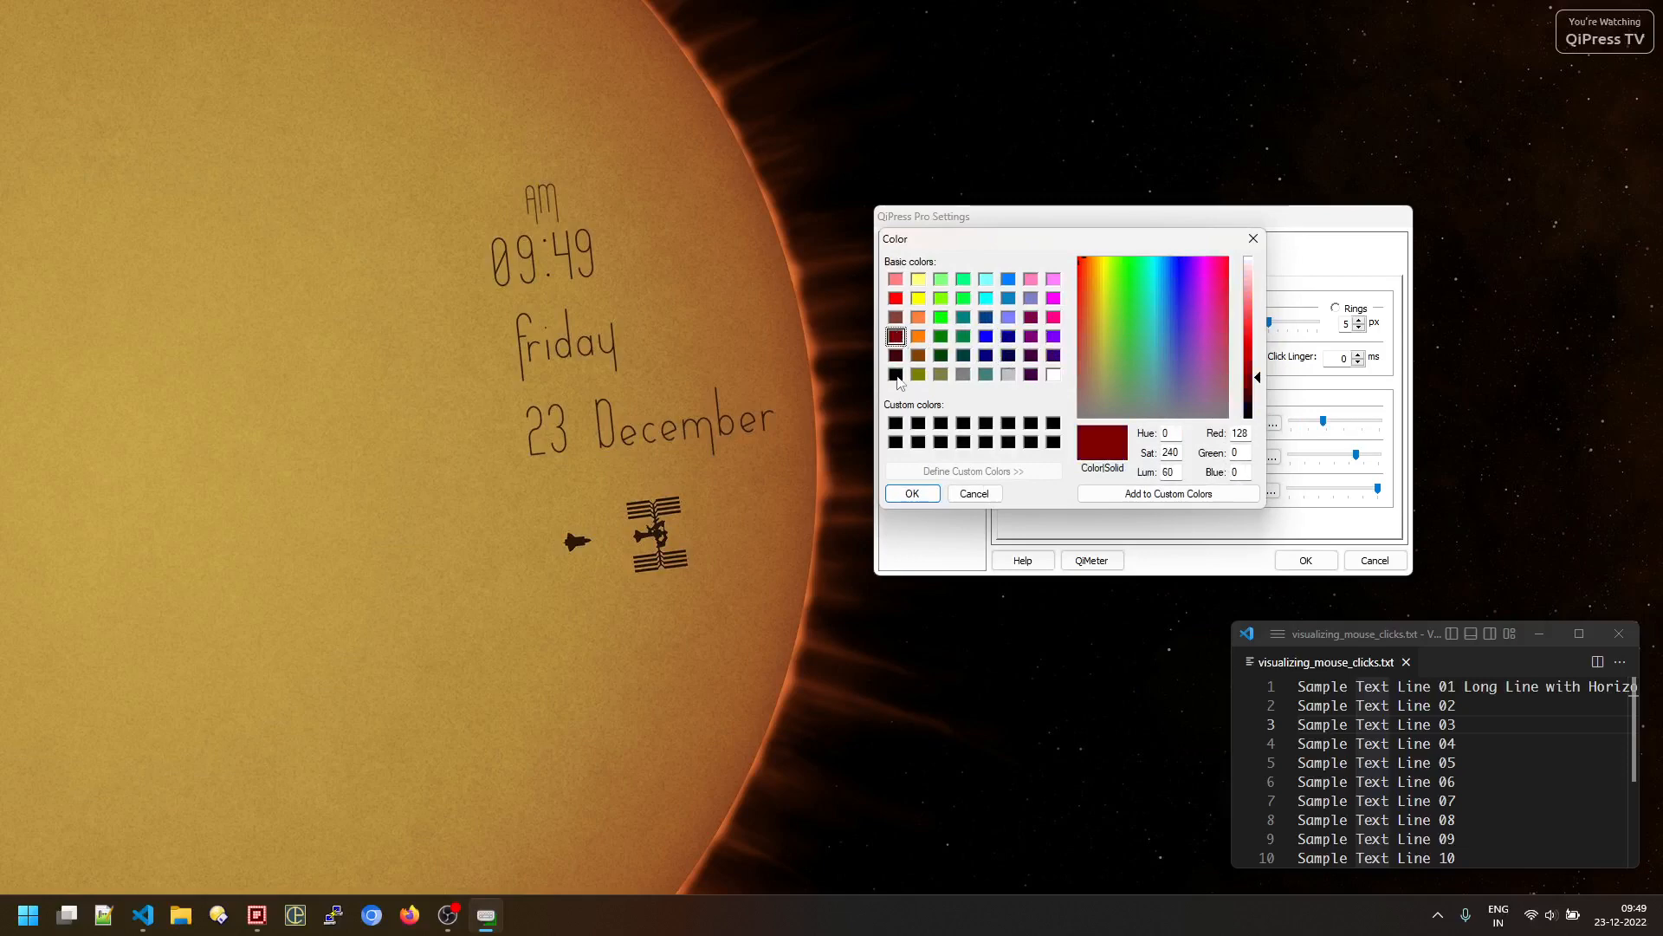
{"action": "left_click", "coordinate": [912, 493]}
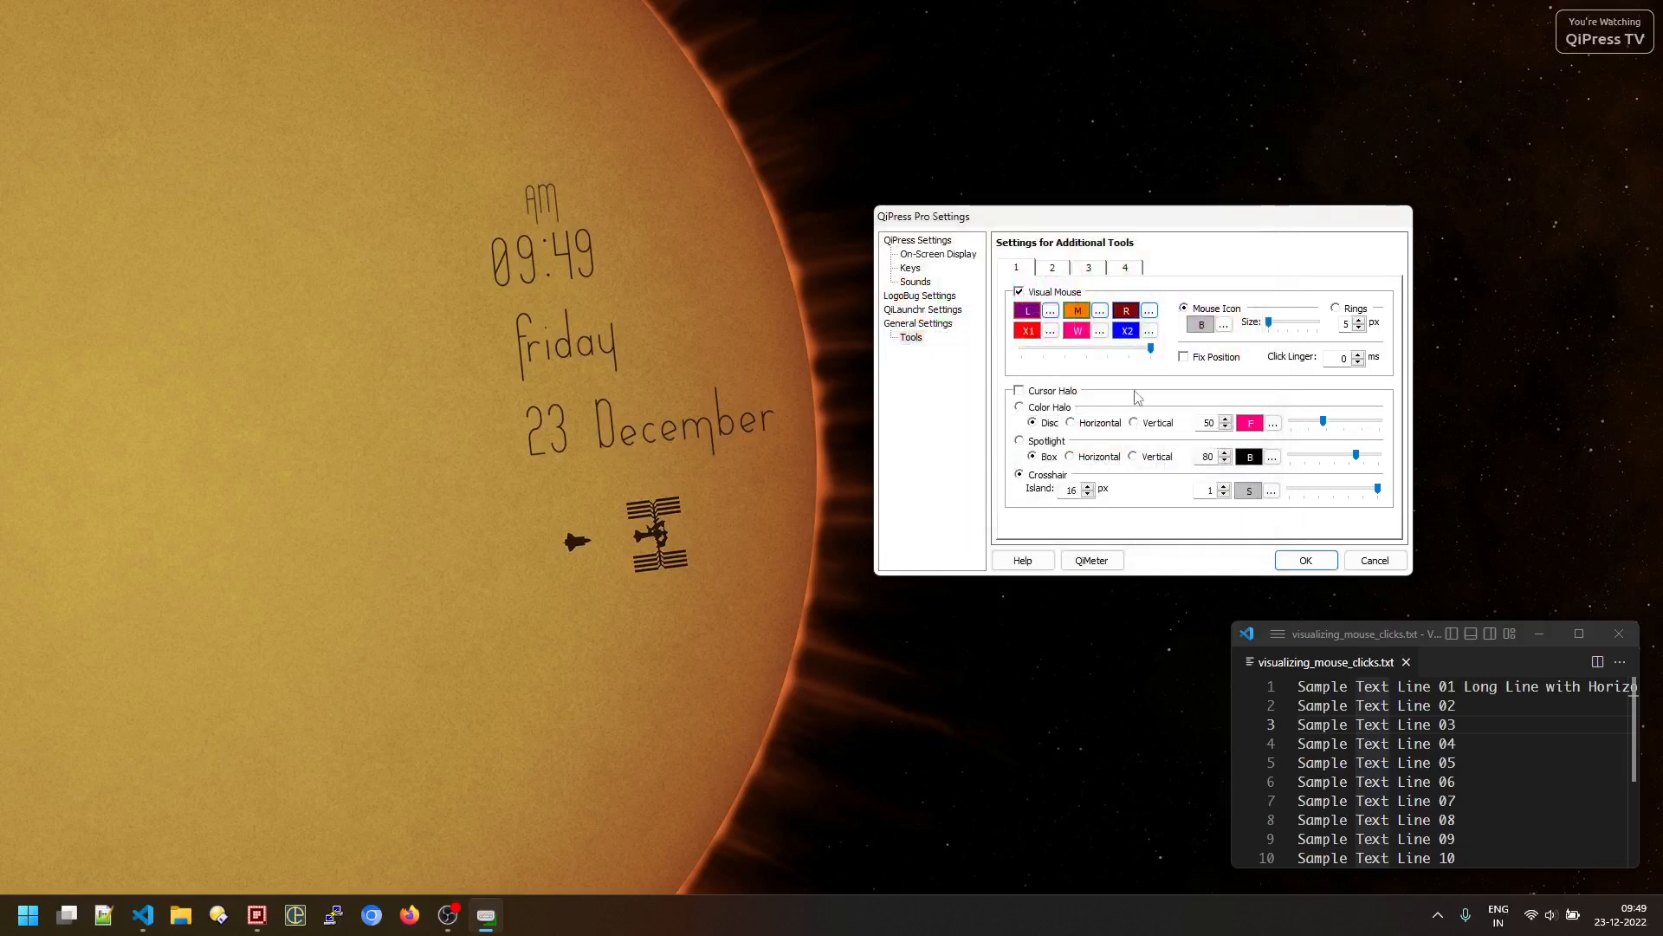
Step: Set the wheel colour (W) of the Visual Mouse to the light blue basic colour
{"action": "left_click", "coordinate": [1098, 334]}
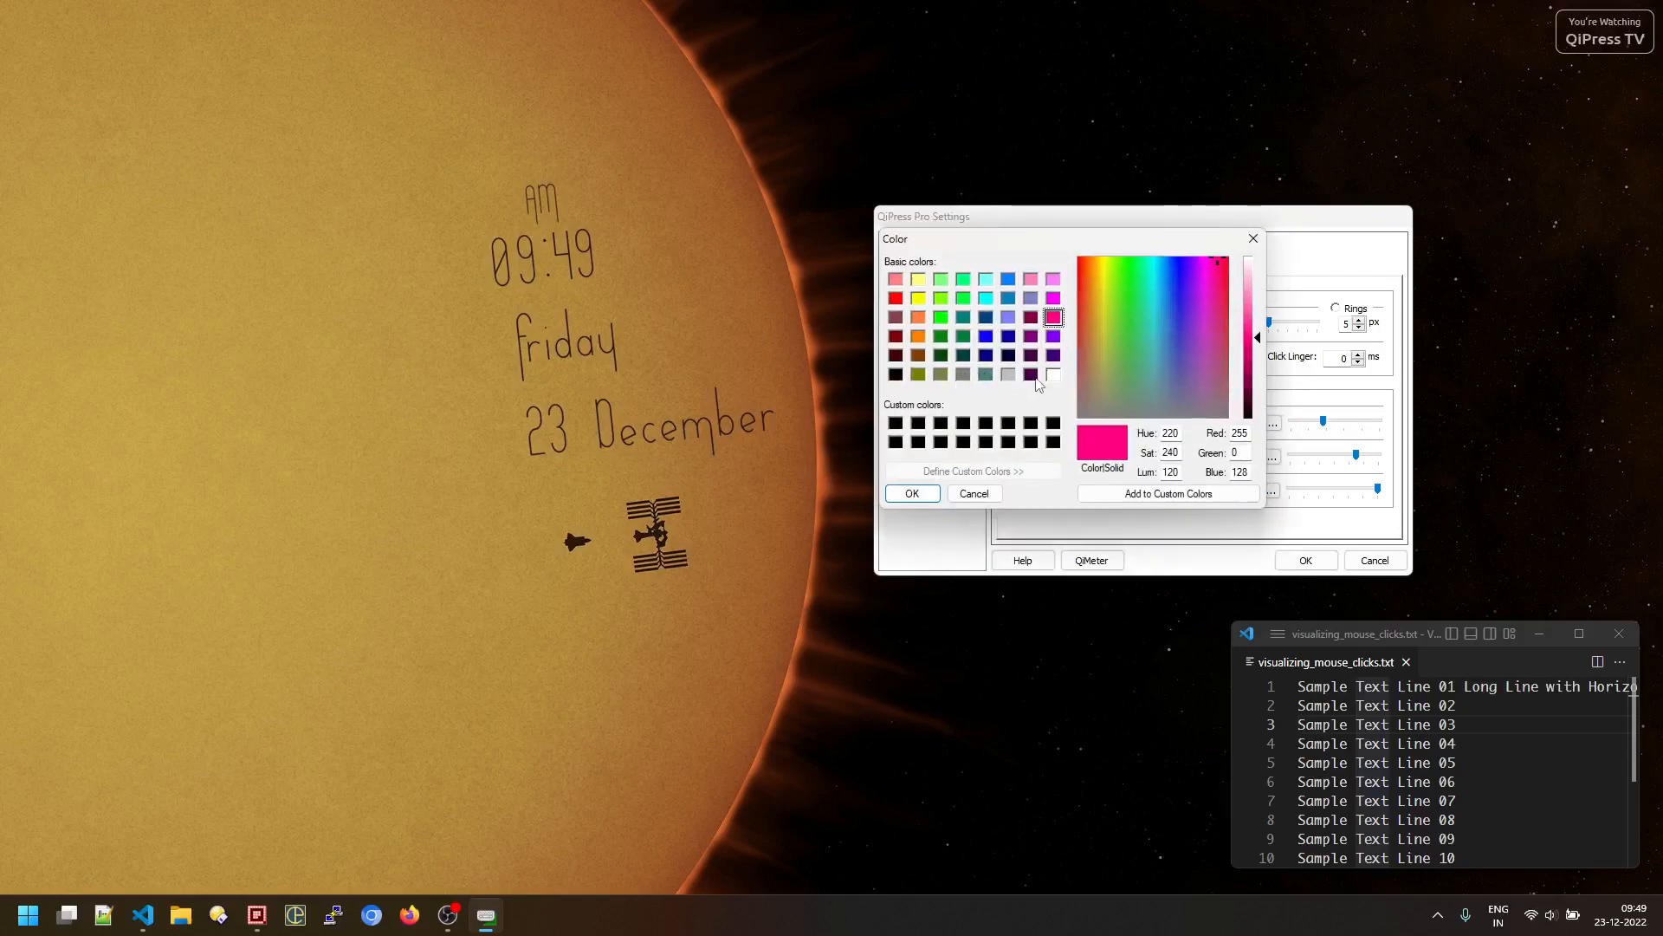
{"action": "left_click", "coordinate": [1009, 281]}
{"action": "left_click", "coordinate": [912, 493]}
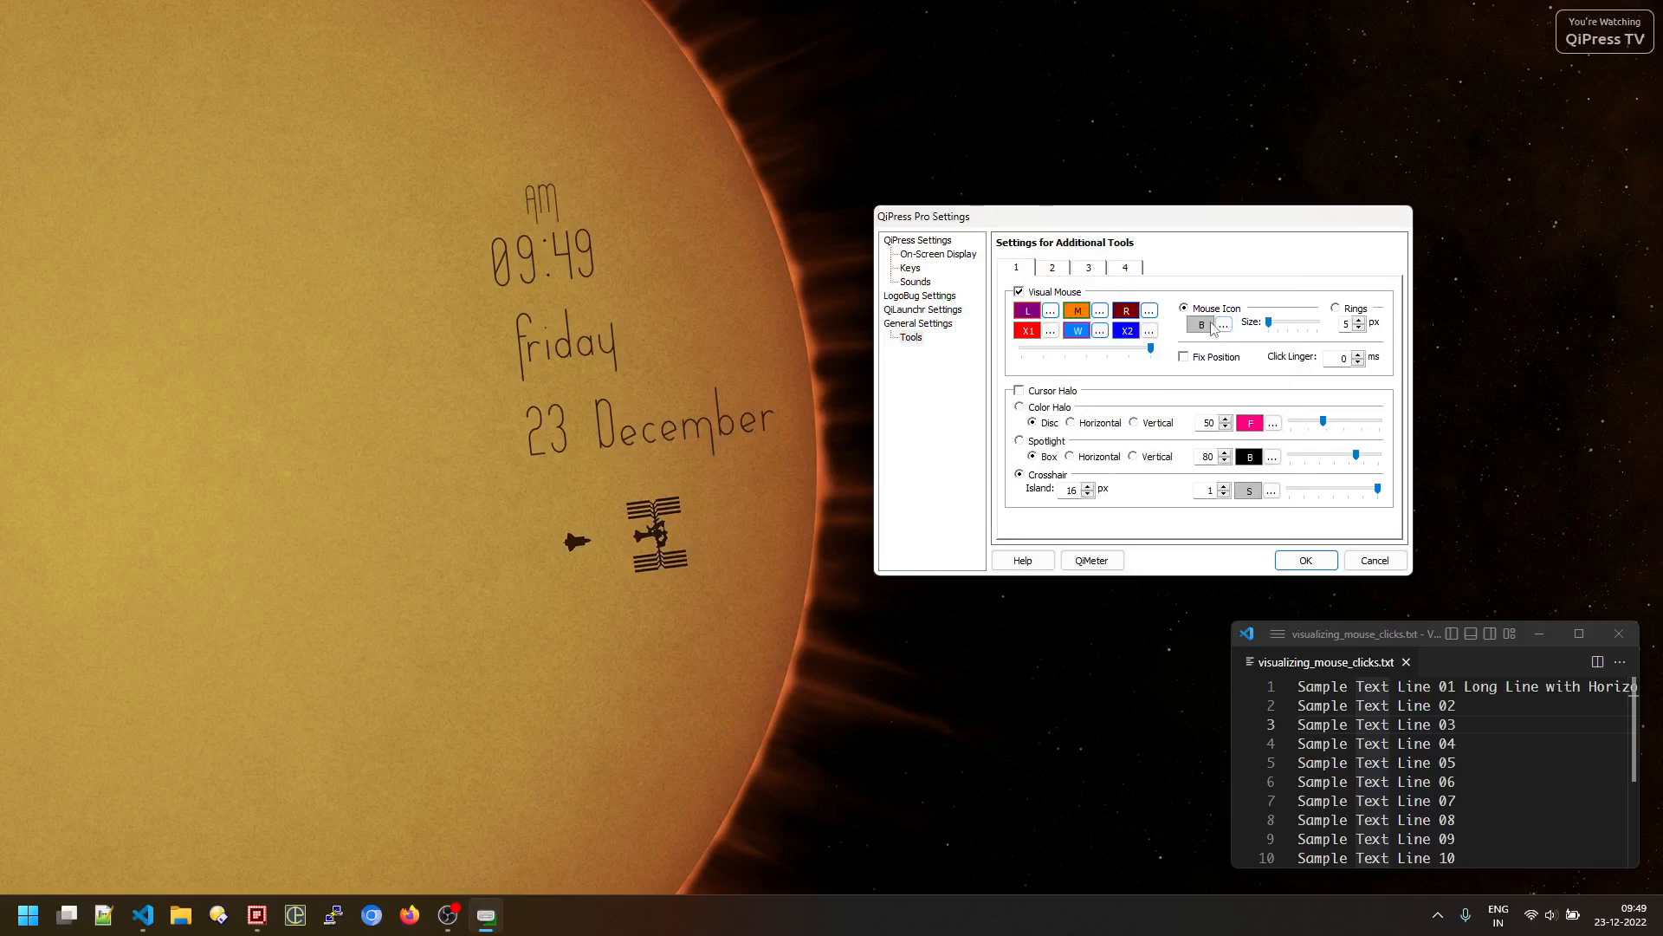
Step: Enlarge the mouse icon and set its base colour (B) to light green with red 128, green 255, blue 128
{"action": "mouse_move", "coordinate": [1270, 322]}
{"action": "left_mouse_down"}
{"action": "mouse_move", "coordinate": [1319, 333]}
{"action": "mouse_move", "coordinate": [1274, 331]}
{"action": "mouse_move", "coordinate": [1299, 331]}
{"action": "left_mouse_up"}
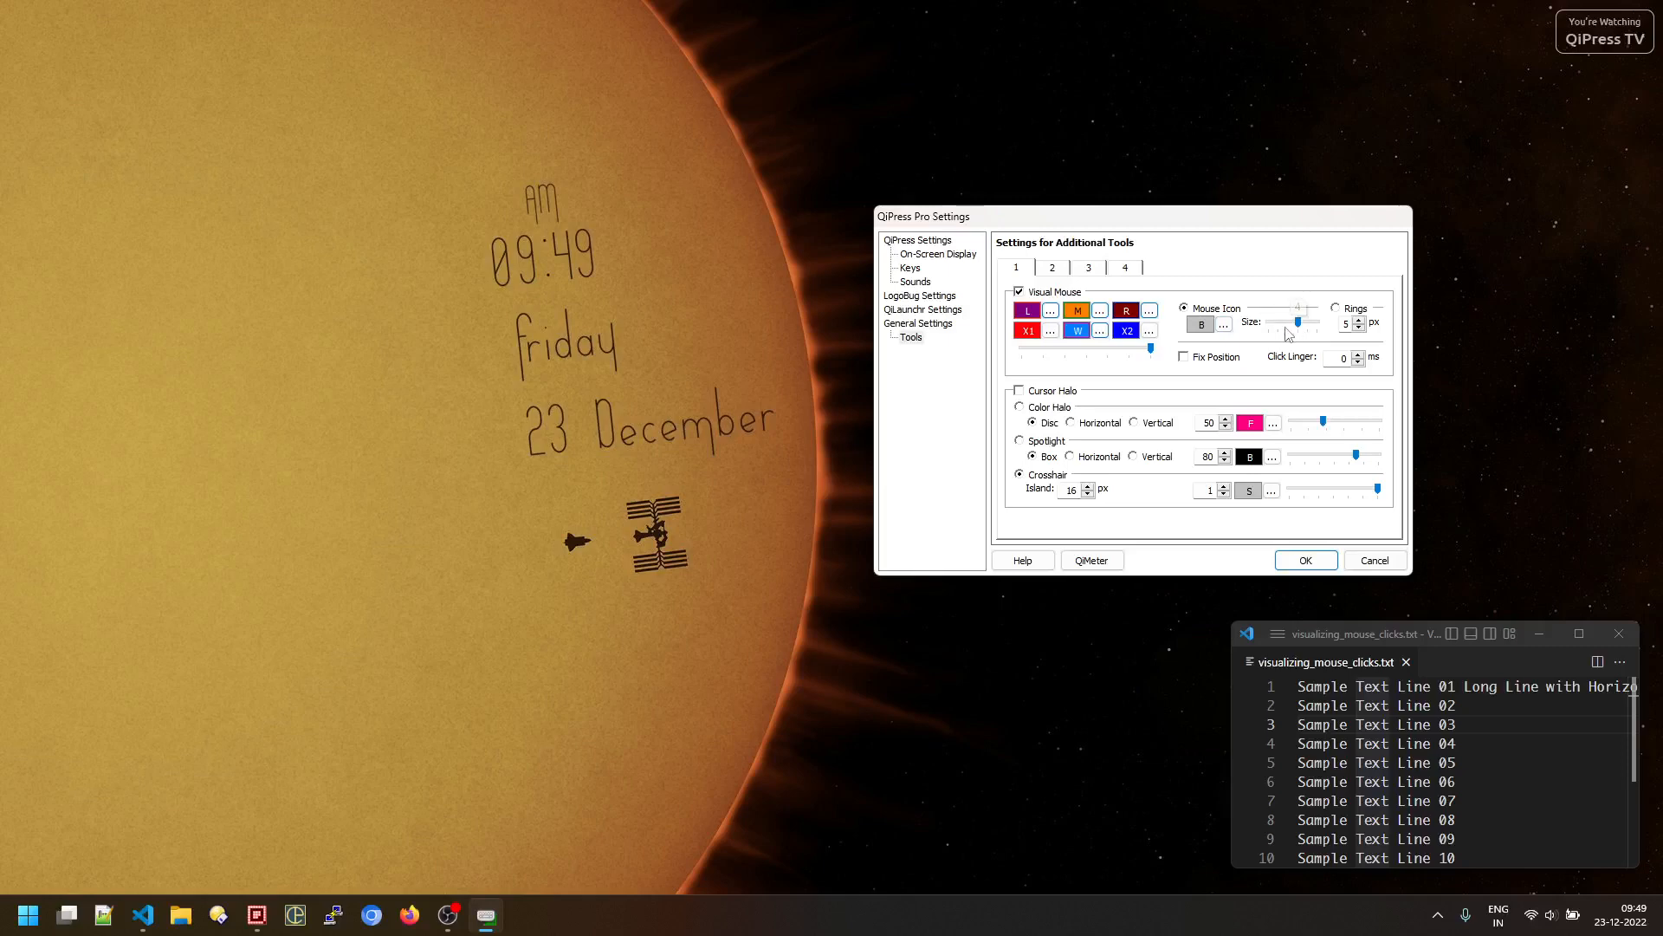
{"action": "left_click", "coordinate": [1224, 323]}
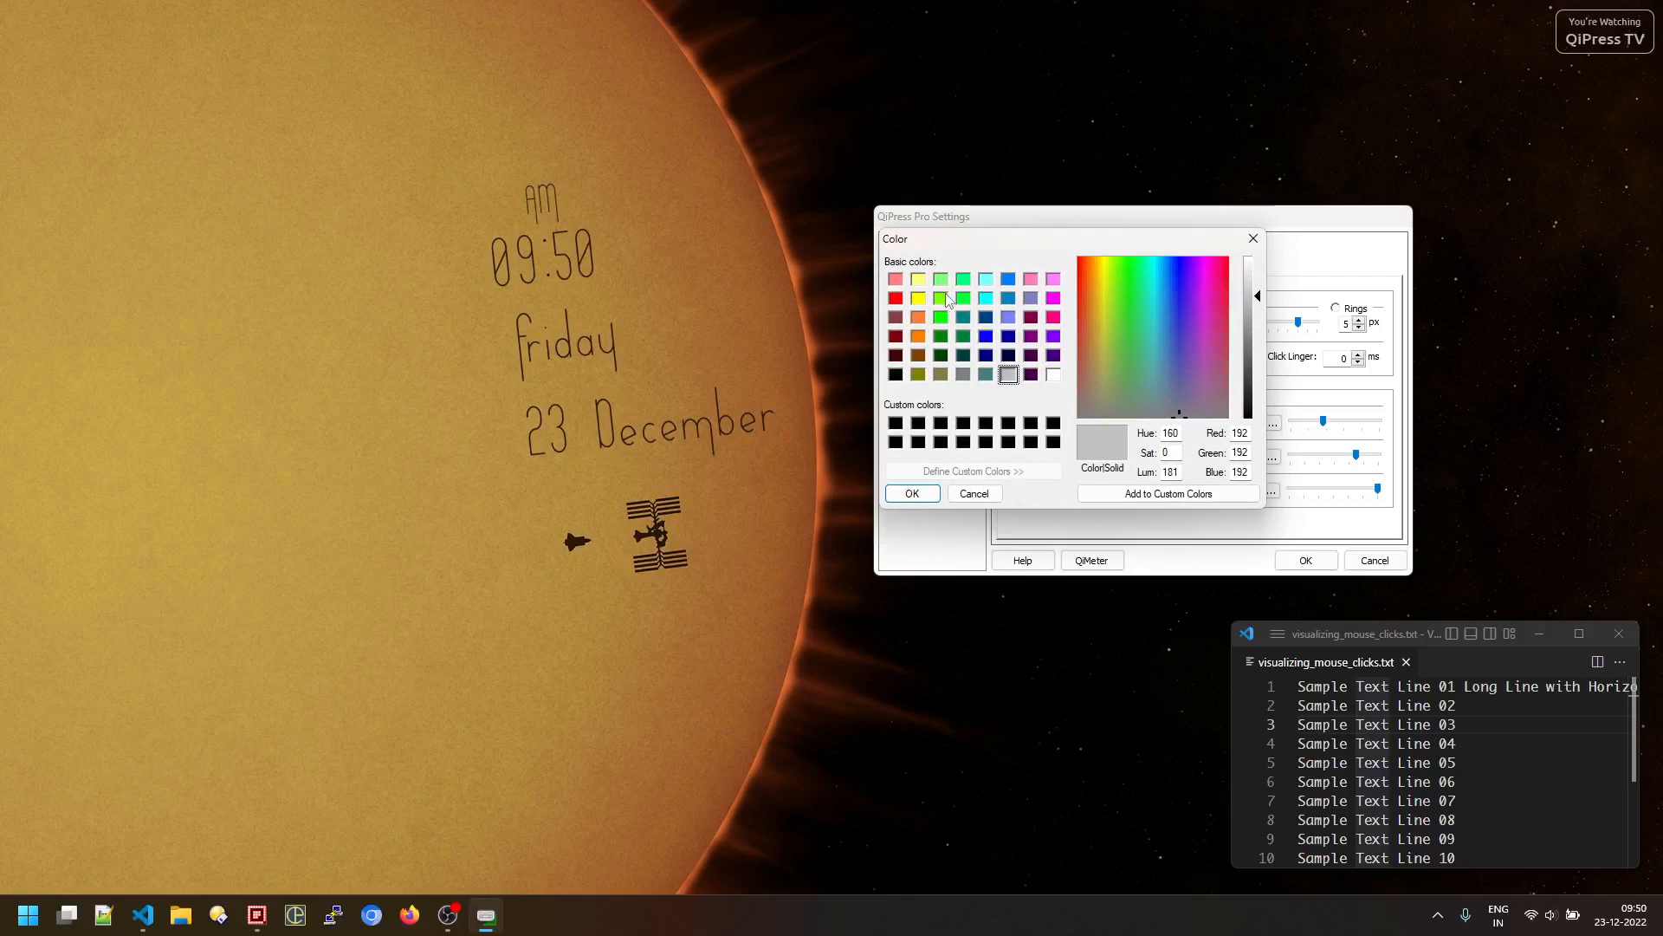
{"action": "left_click", "coordinate": [941, 280]}
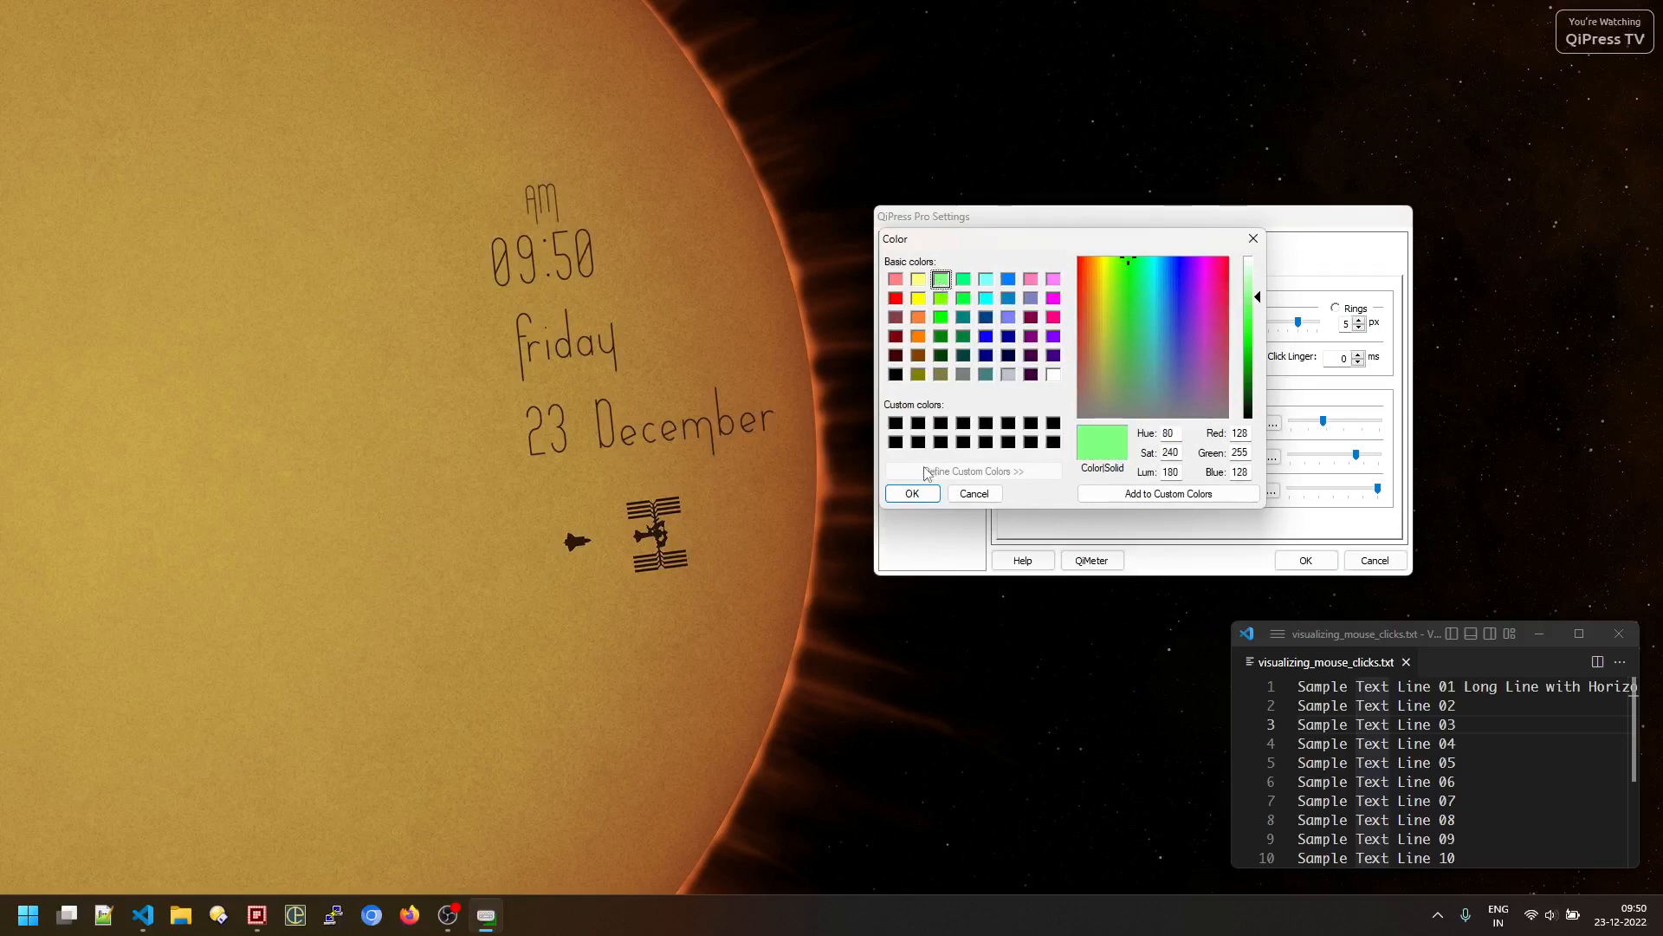
{"action": "left_click", "coordinate": [913, 494]}
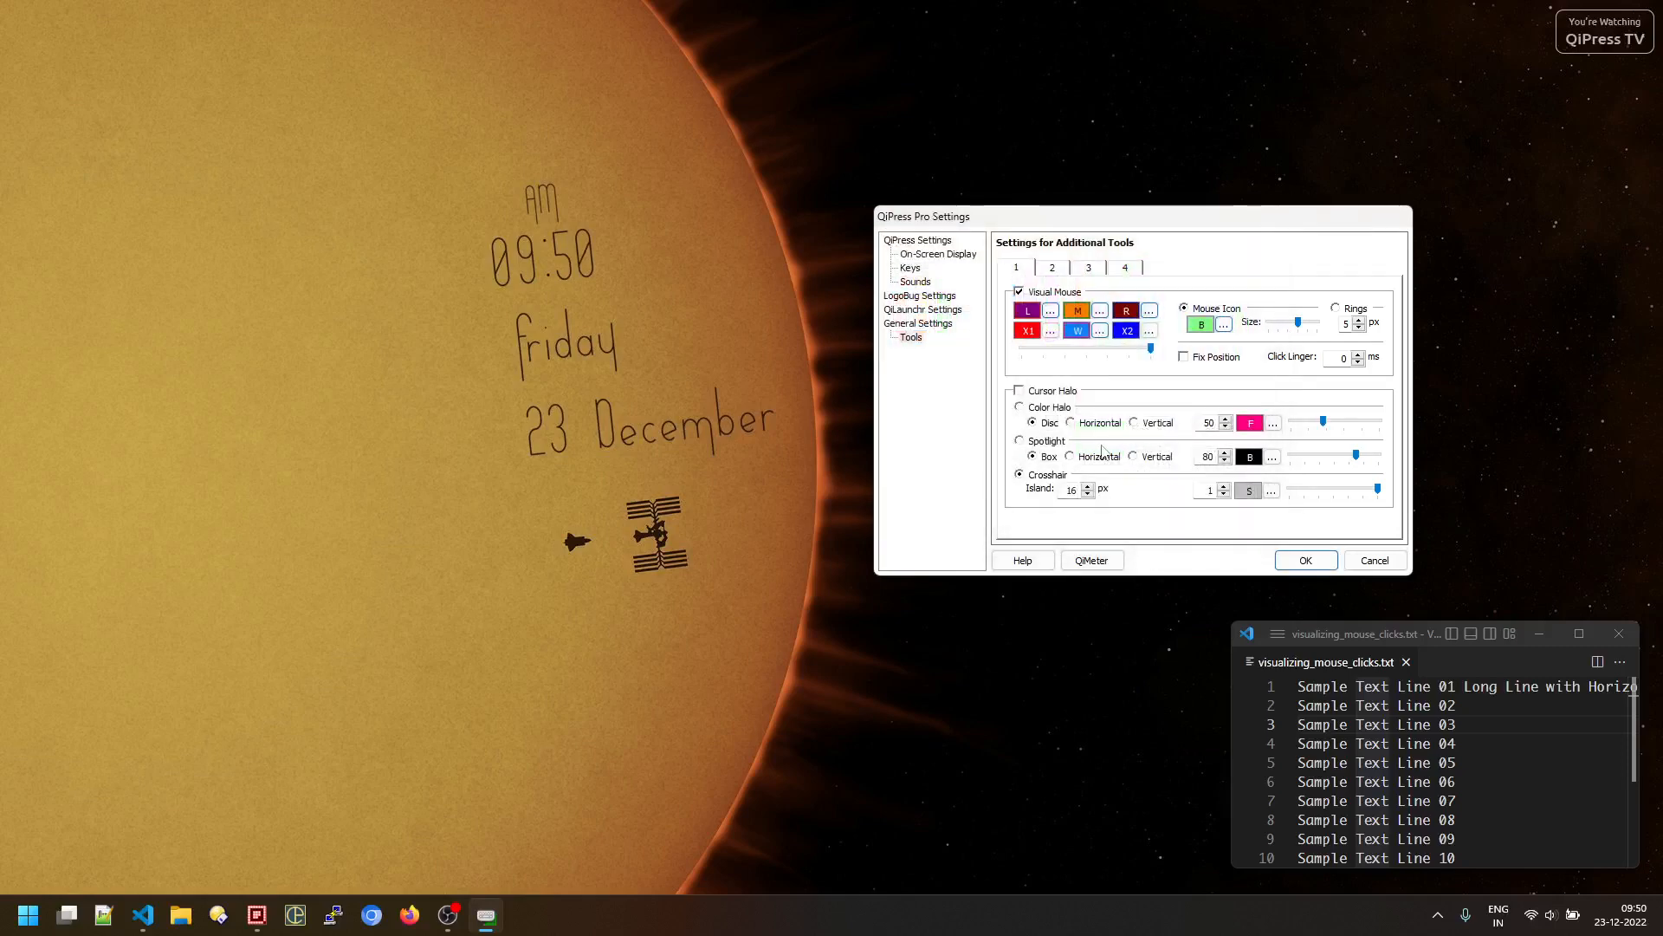
Step: Lower the Visual Mouse opacity to about the middle of its range and apply the settings
{"action": "left_click_drag", "start_coordinate": [1153, 349], "coordinate": [1092, 353]}
{"action": "left_click", "coordinate": [1306, 560]}
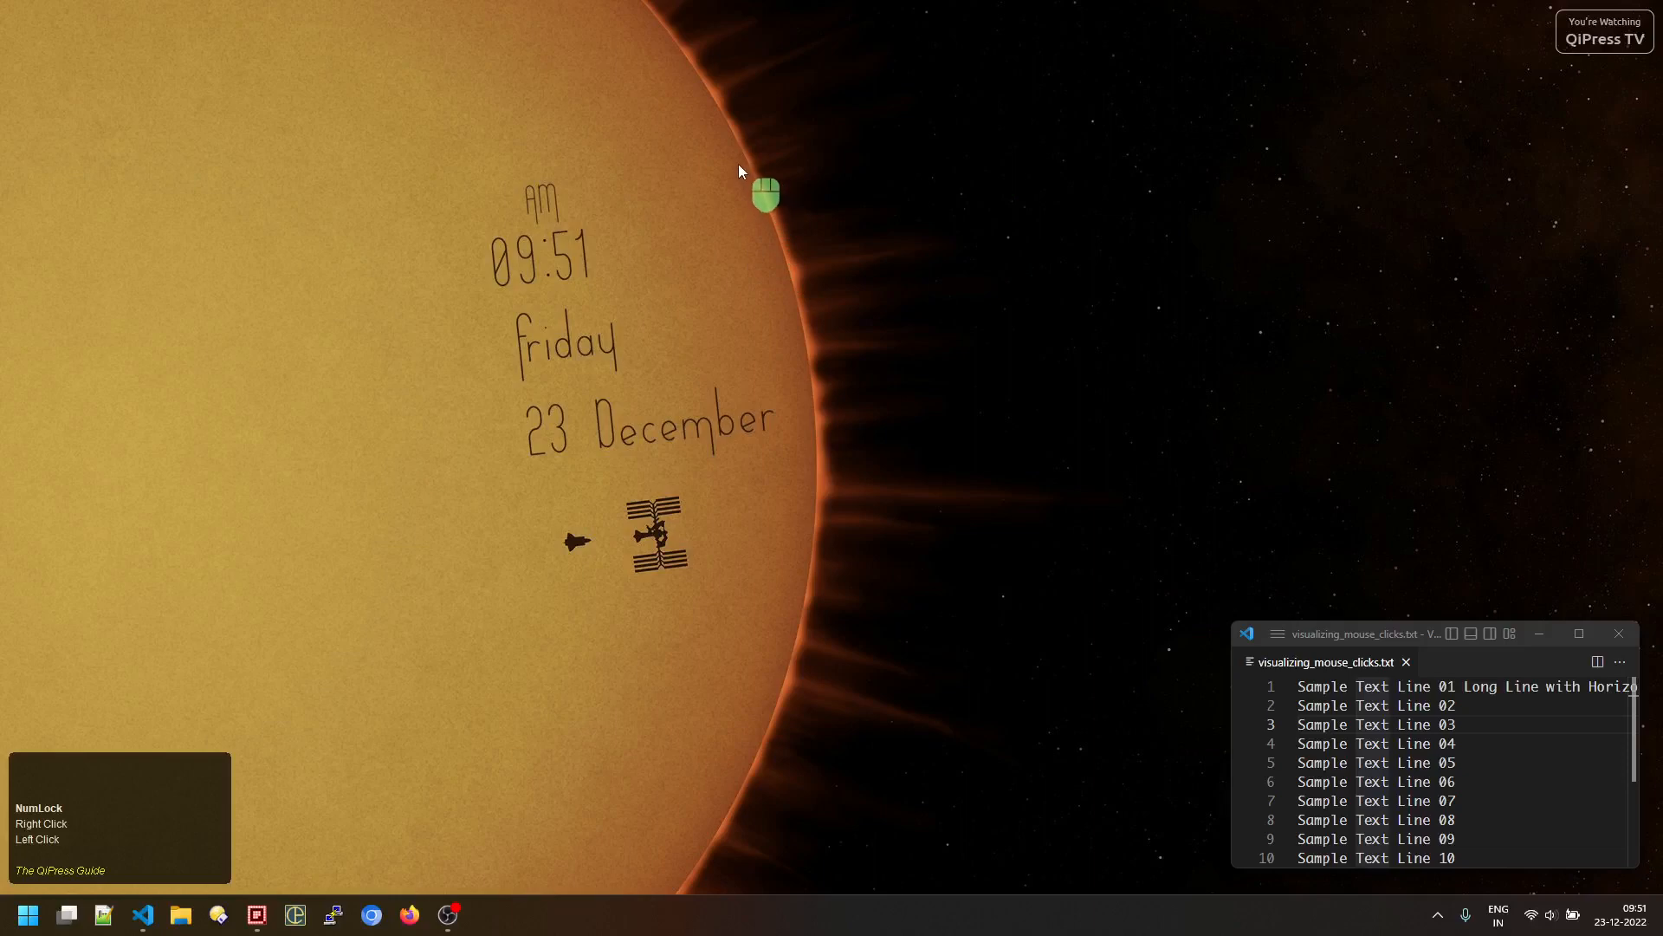
Step: Test the customised mouse icon on the empty desktop with a left click and wheel movement down, left and right
{"action": "left_click", "coordinate": [1002, 288]}
{"action": "scroll", "coordinate": [1000, 287], "scroll_direction": "down", "scroll_amount": 3}
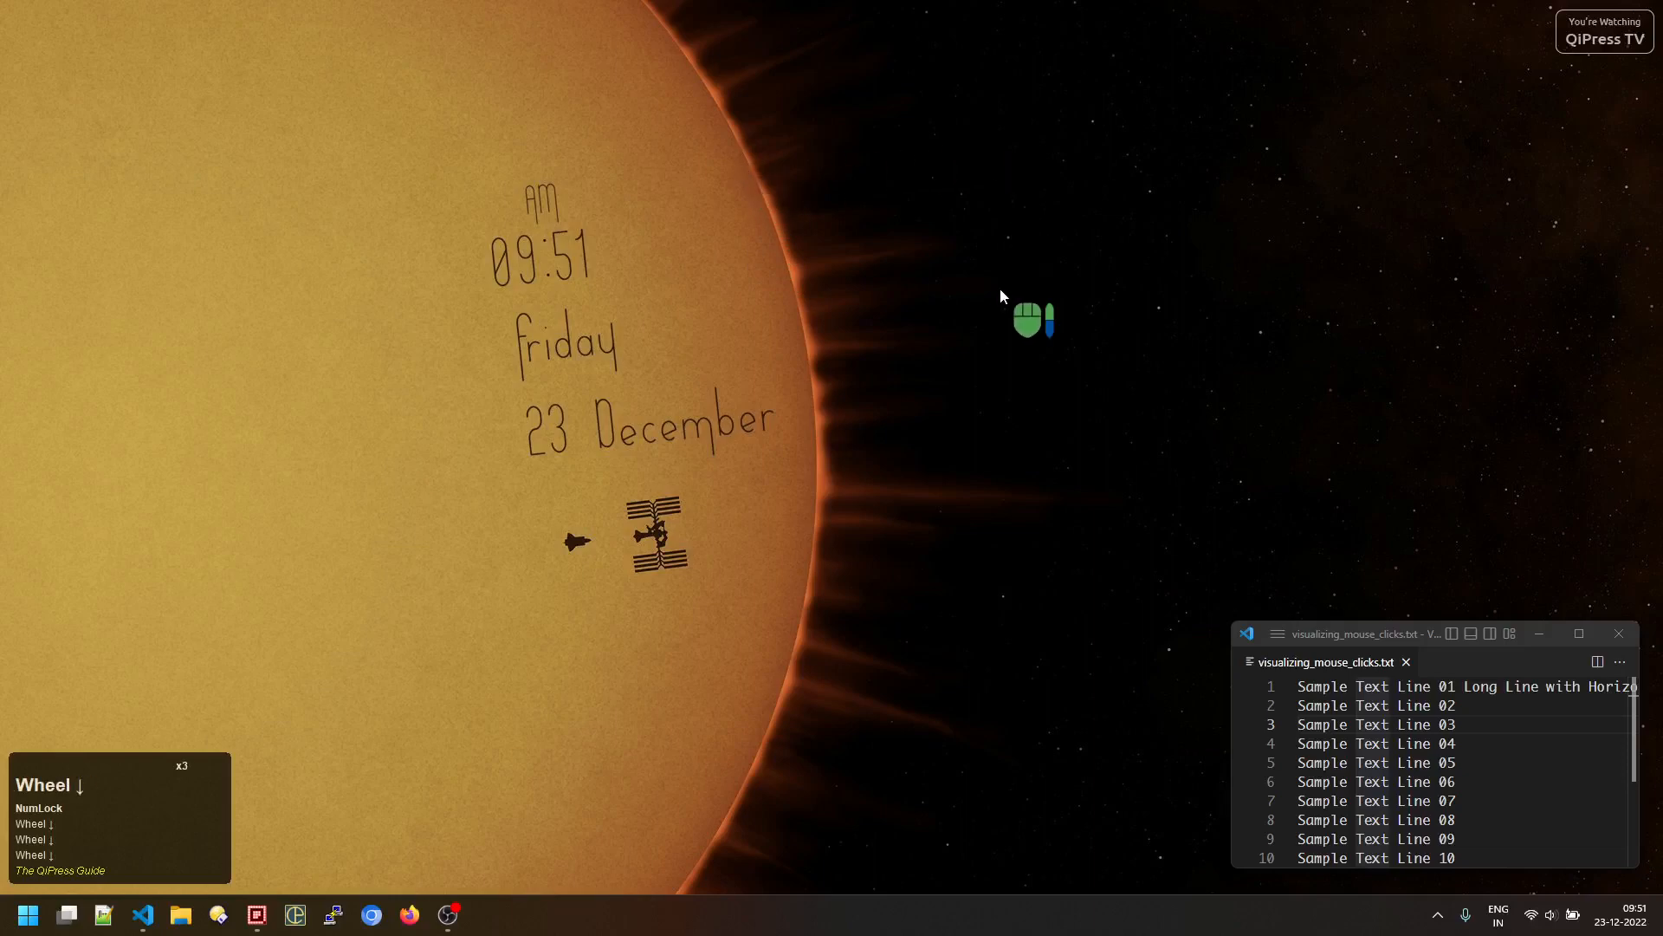
{"action": "scroll", "coordinate": [1000, 287], "scroll_direction": "left", "scroll_amount": 2}
{"action": "scroll", "coordinate": [990, 288], "scroll_direction": "right", "scroll_amount": 1}
Step: Reopen the QiPress Pro settings, switch the Visual Mouse from Mouse Icon to Rings and apply the change
{"action": "left_click", "coordinate": [1439, 915]}
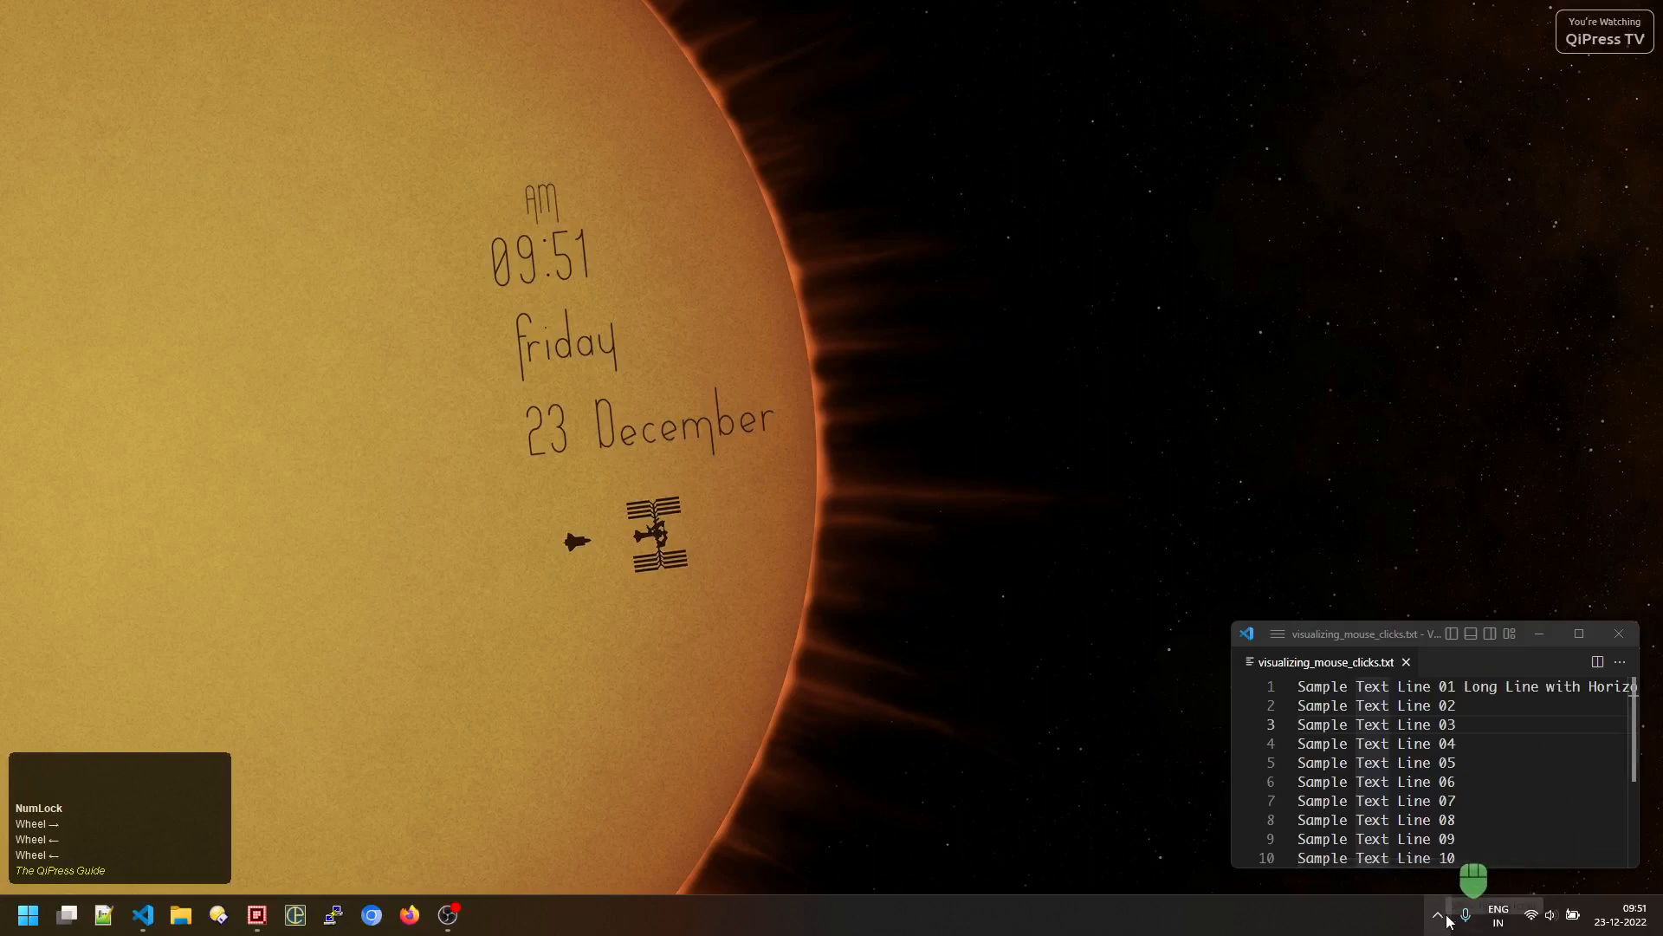
{"action": "right_click", "coordinate": [1468, 871]}
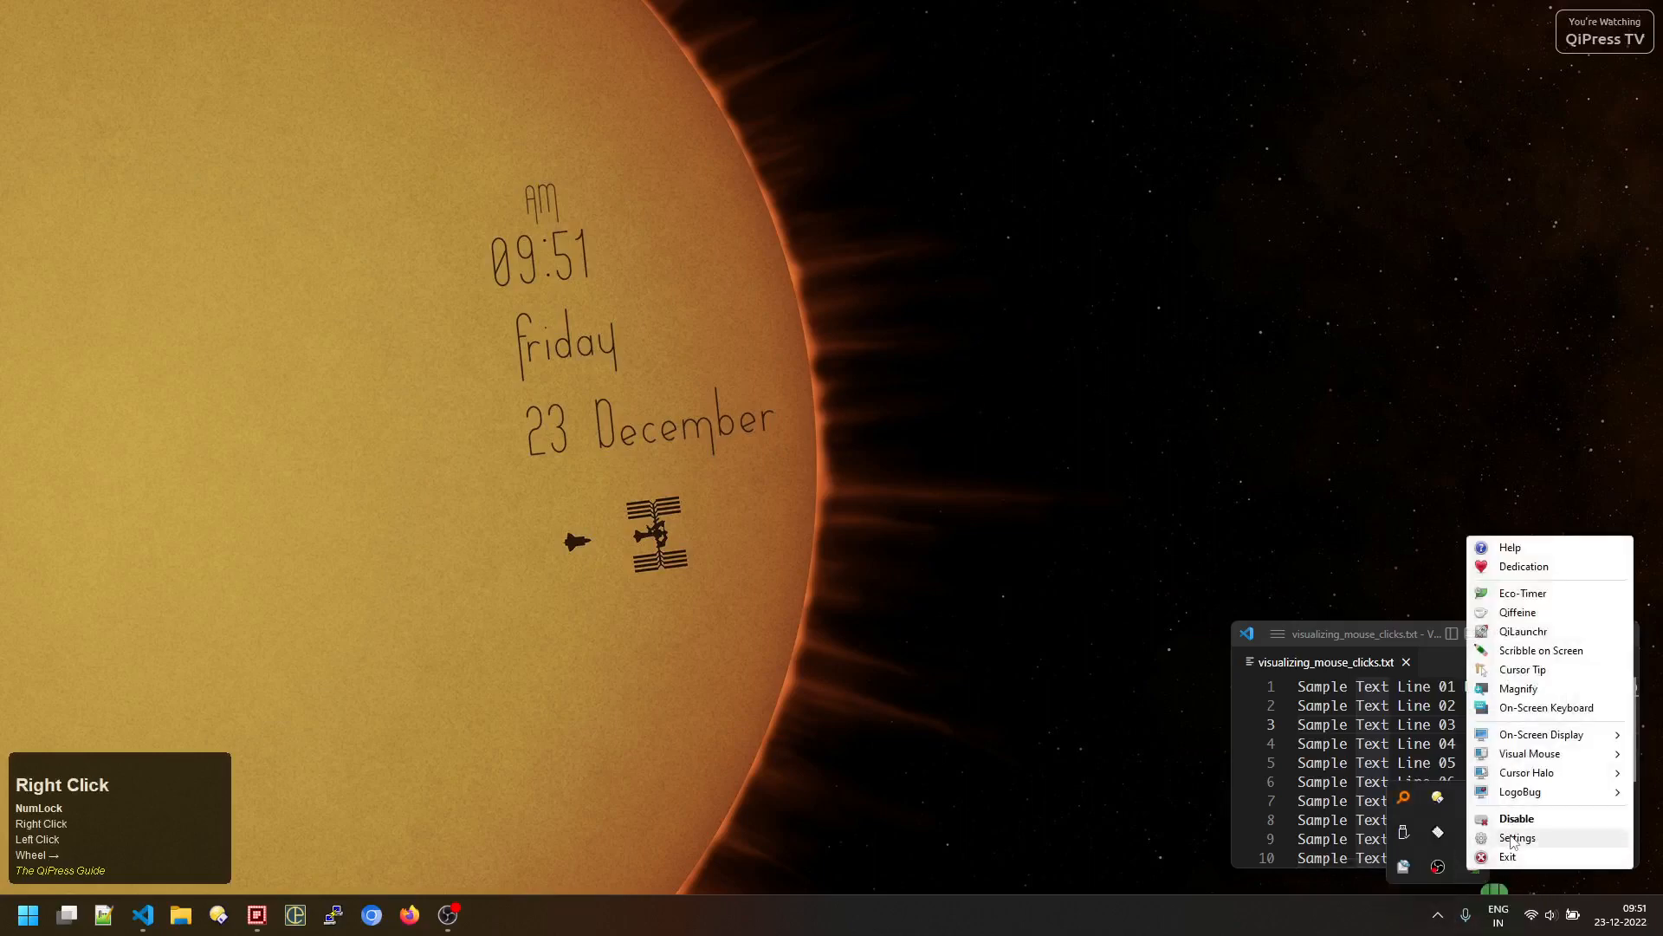
{"action": "left_click", "coordinate": [1509, 838]}
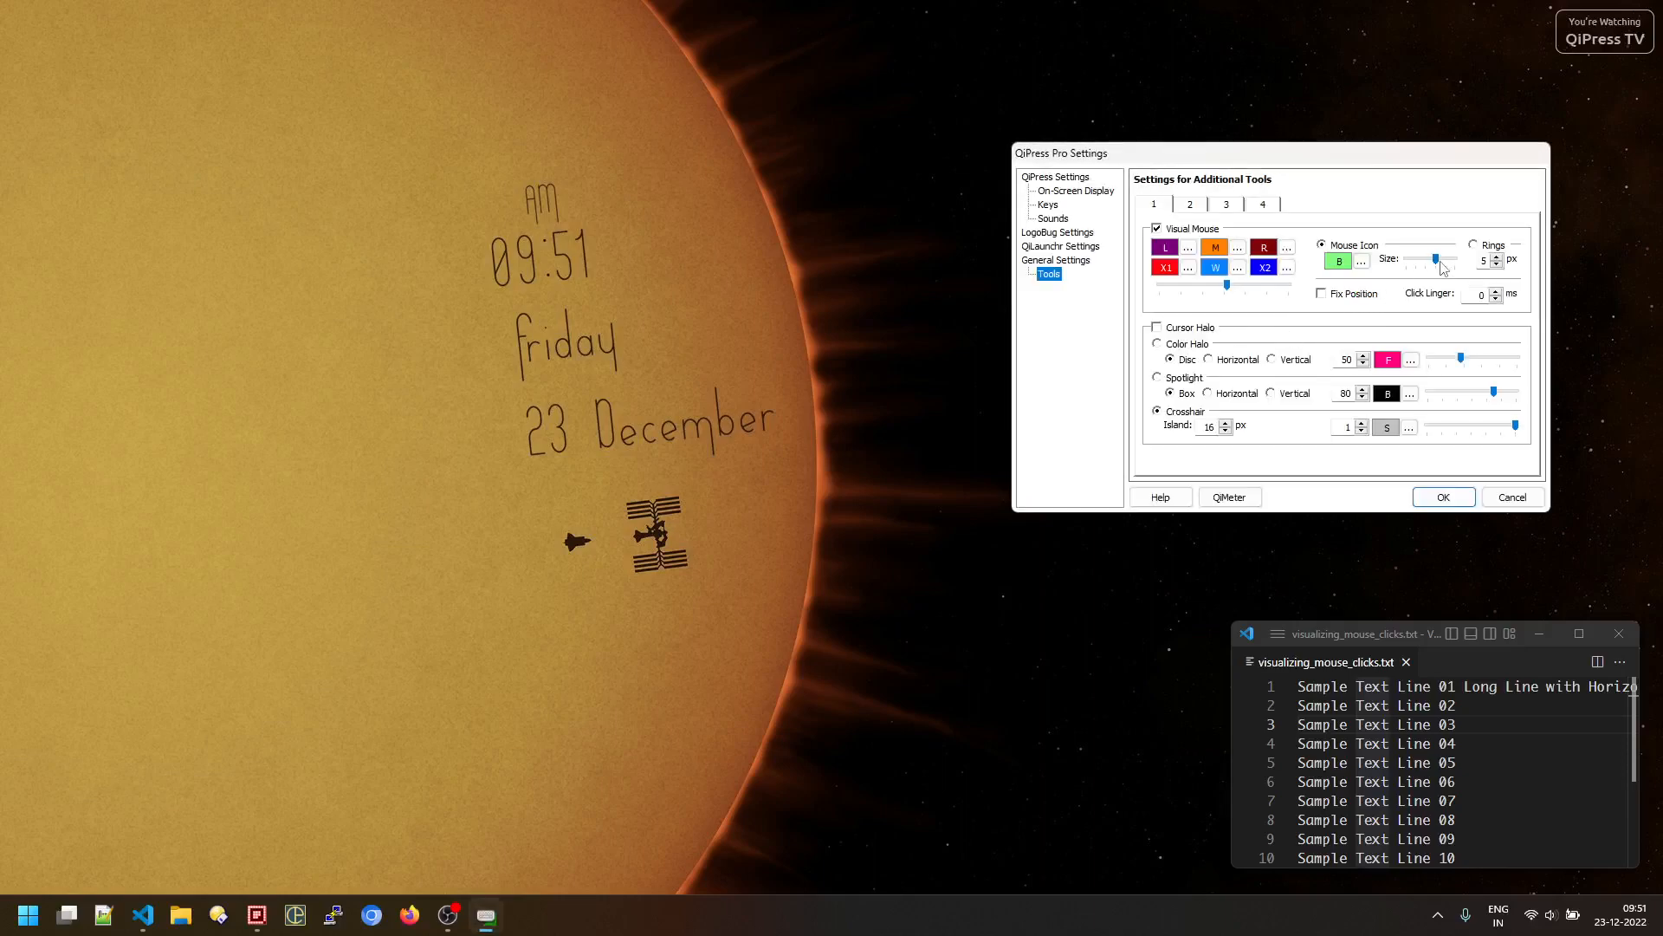
{"action": "left_click", "coordinate": [1475, 245]}
{"action": "left_click_drag", "start_coordinate": [1460, 162], "coordinate": [1286, 147]}
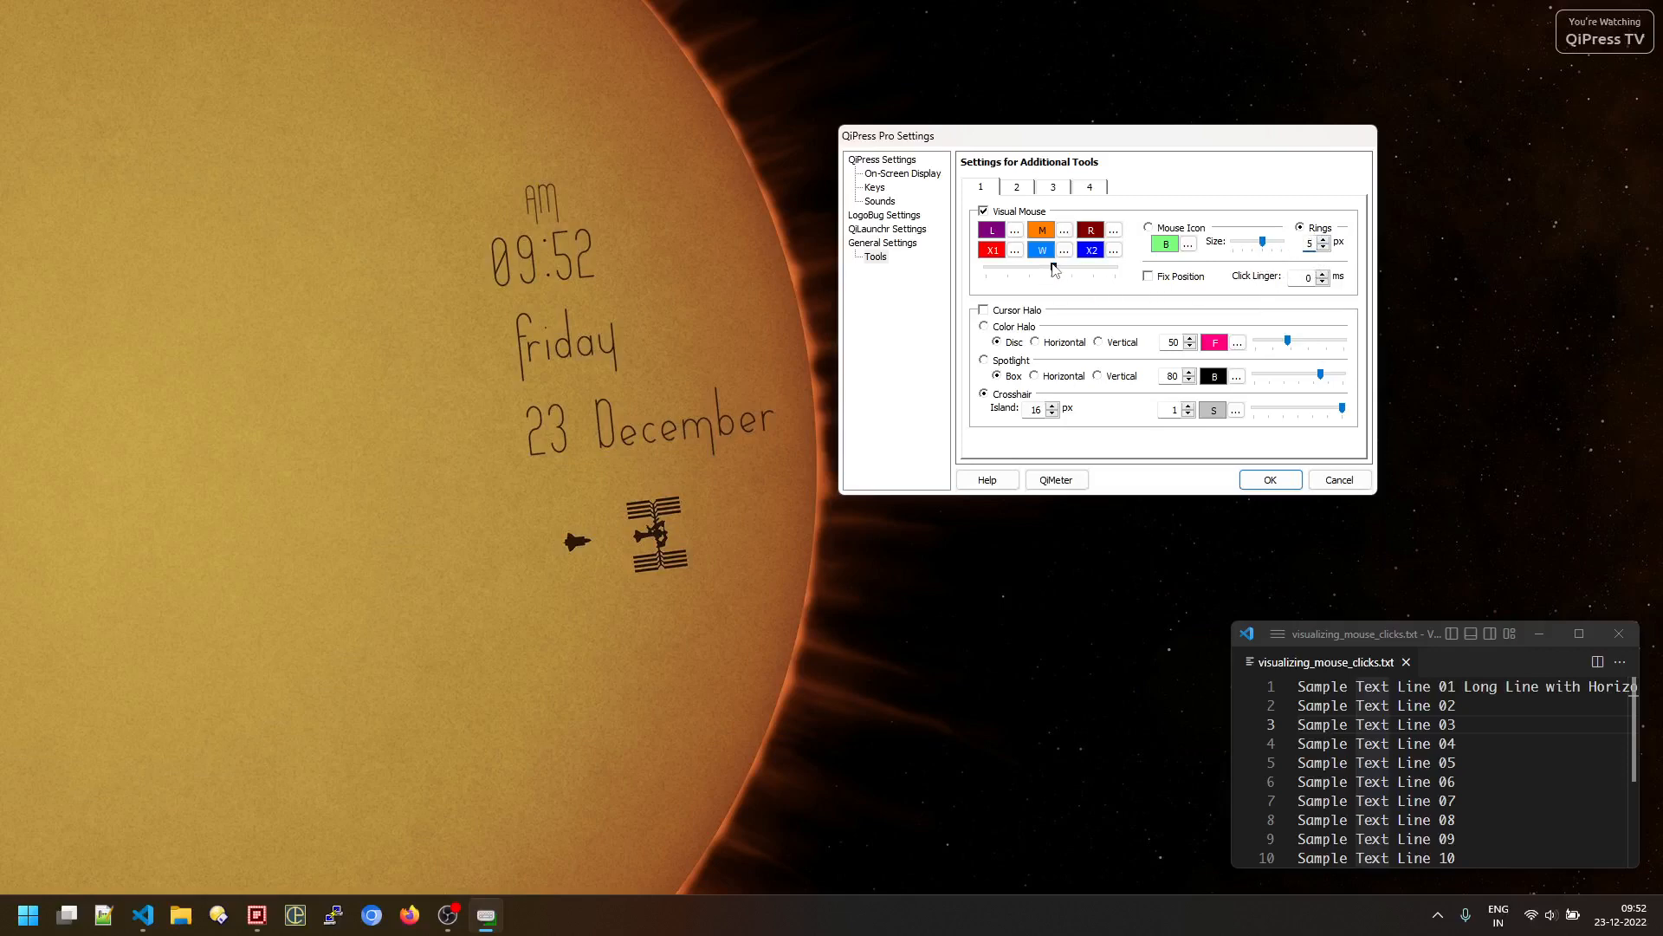
{"action": "left_click", "coordinate": [1278, 482]}
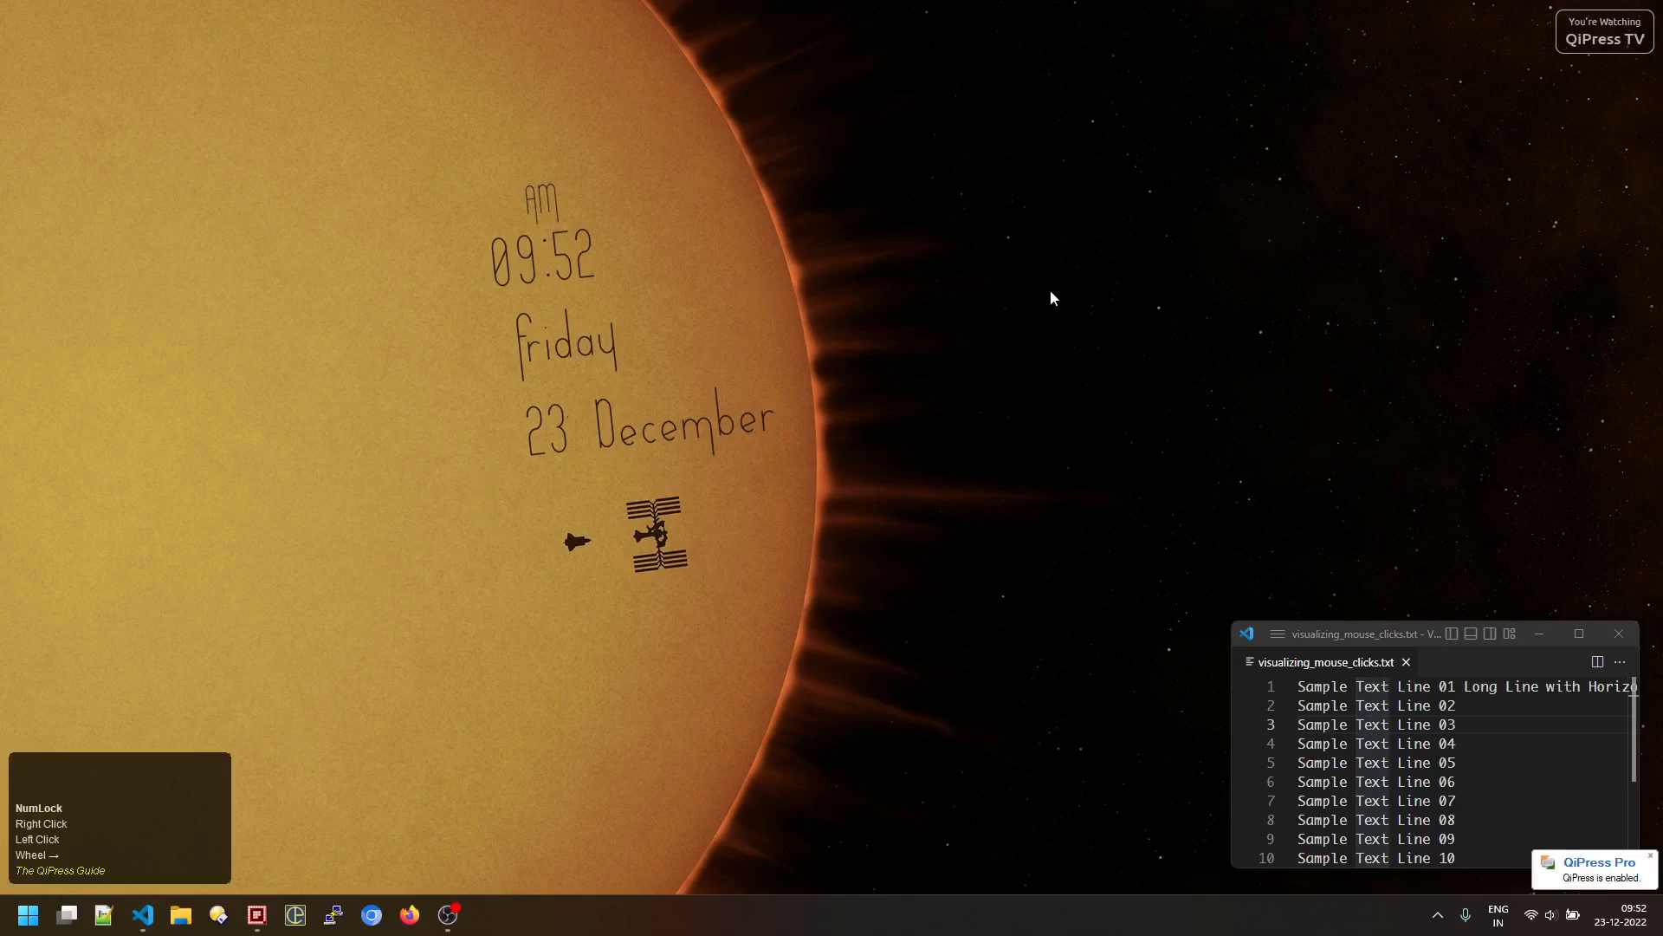
Step: Test the Rings display on the empty desktop with the left, middle and right mouse buttons
{"action": "left_click", "coordinate": [1027, 269]}
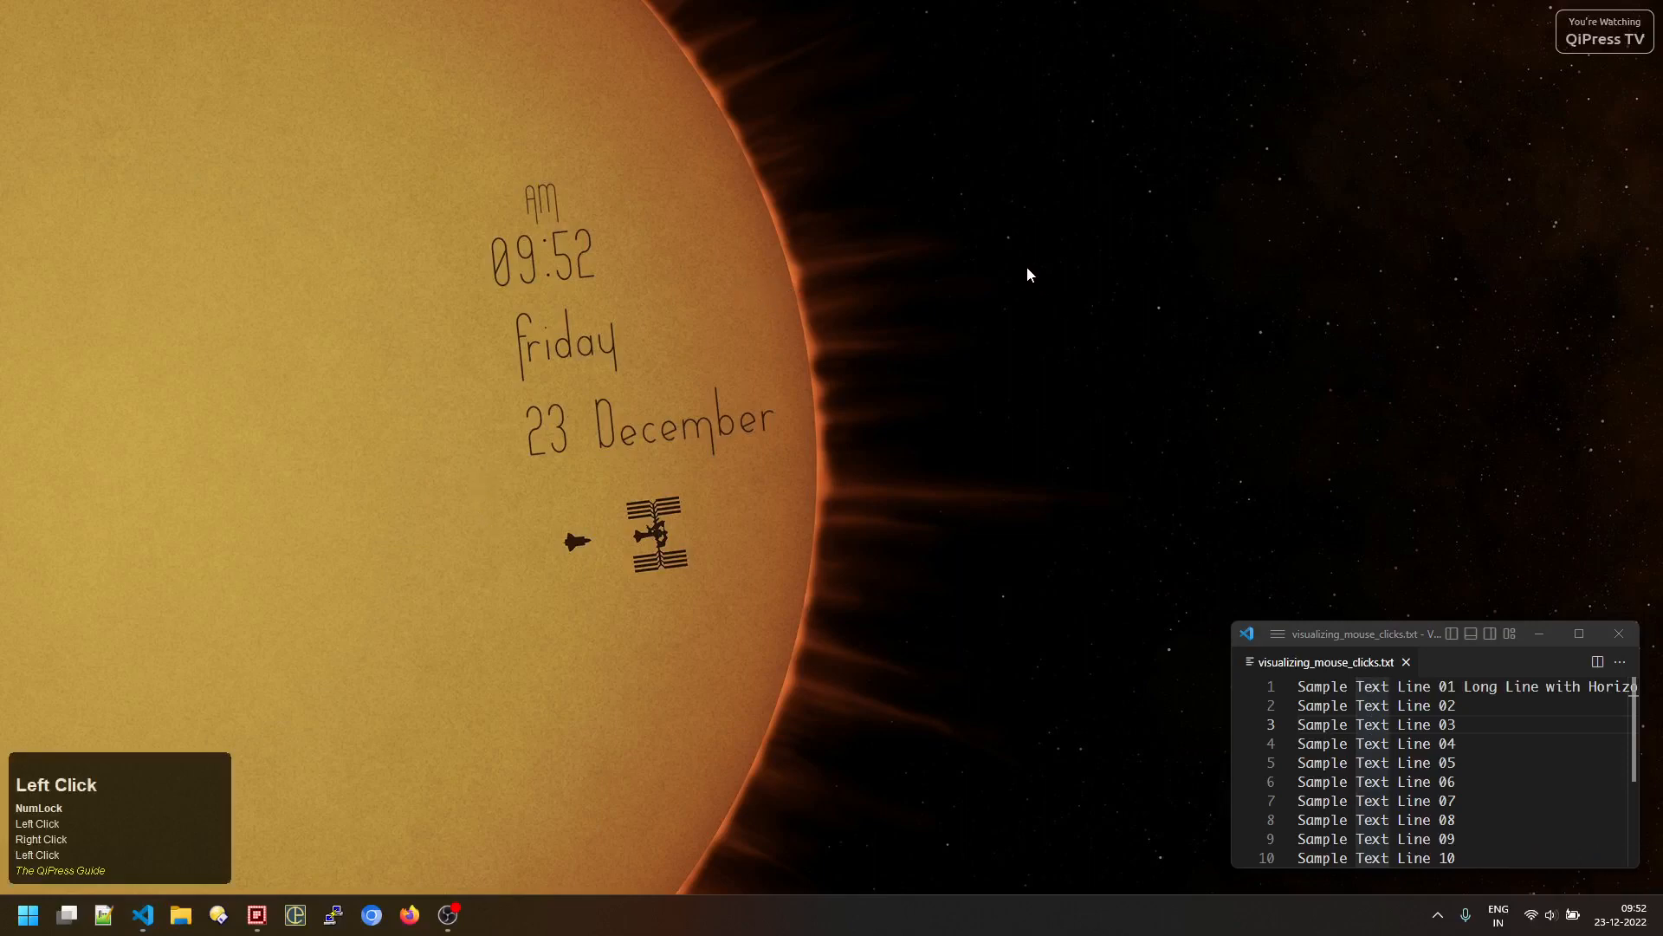
{"action": "middle_click", "coordinate": [1026, 272]}
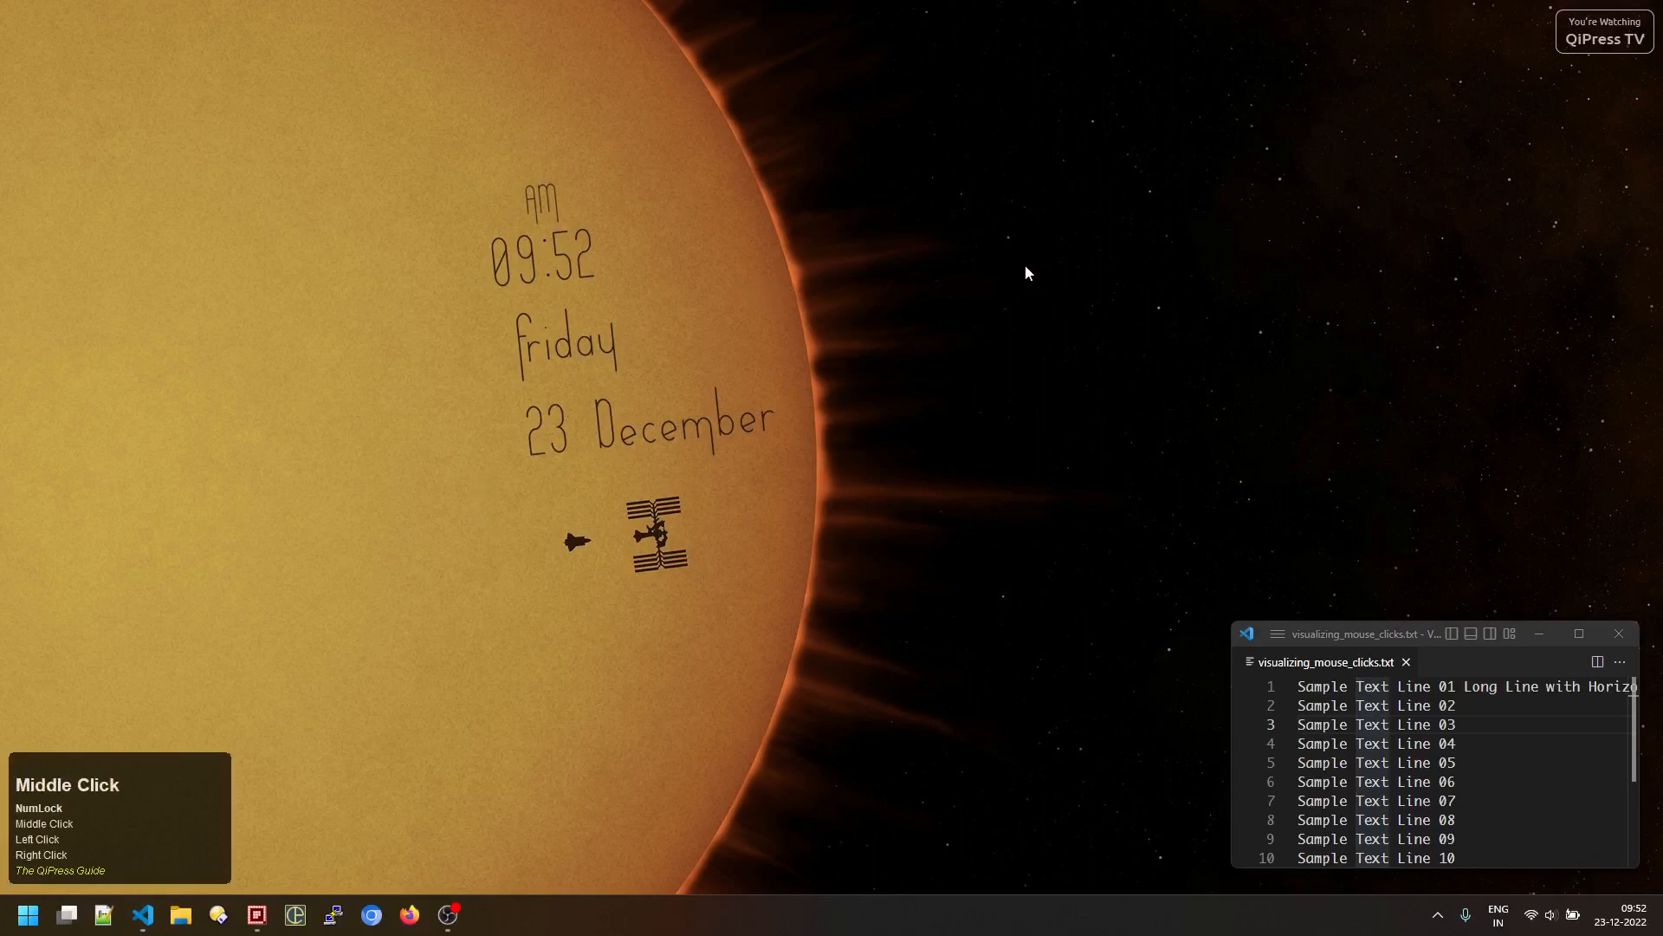
{"action": "right_click", "coordinate": [1025, 272]}
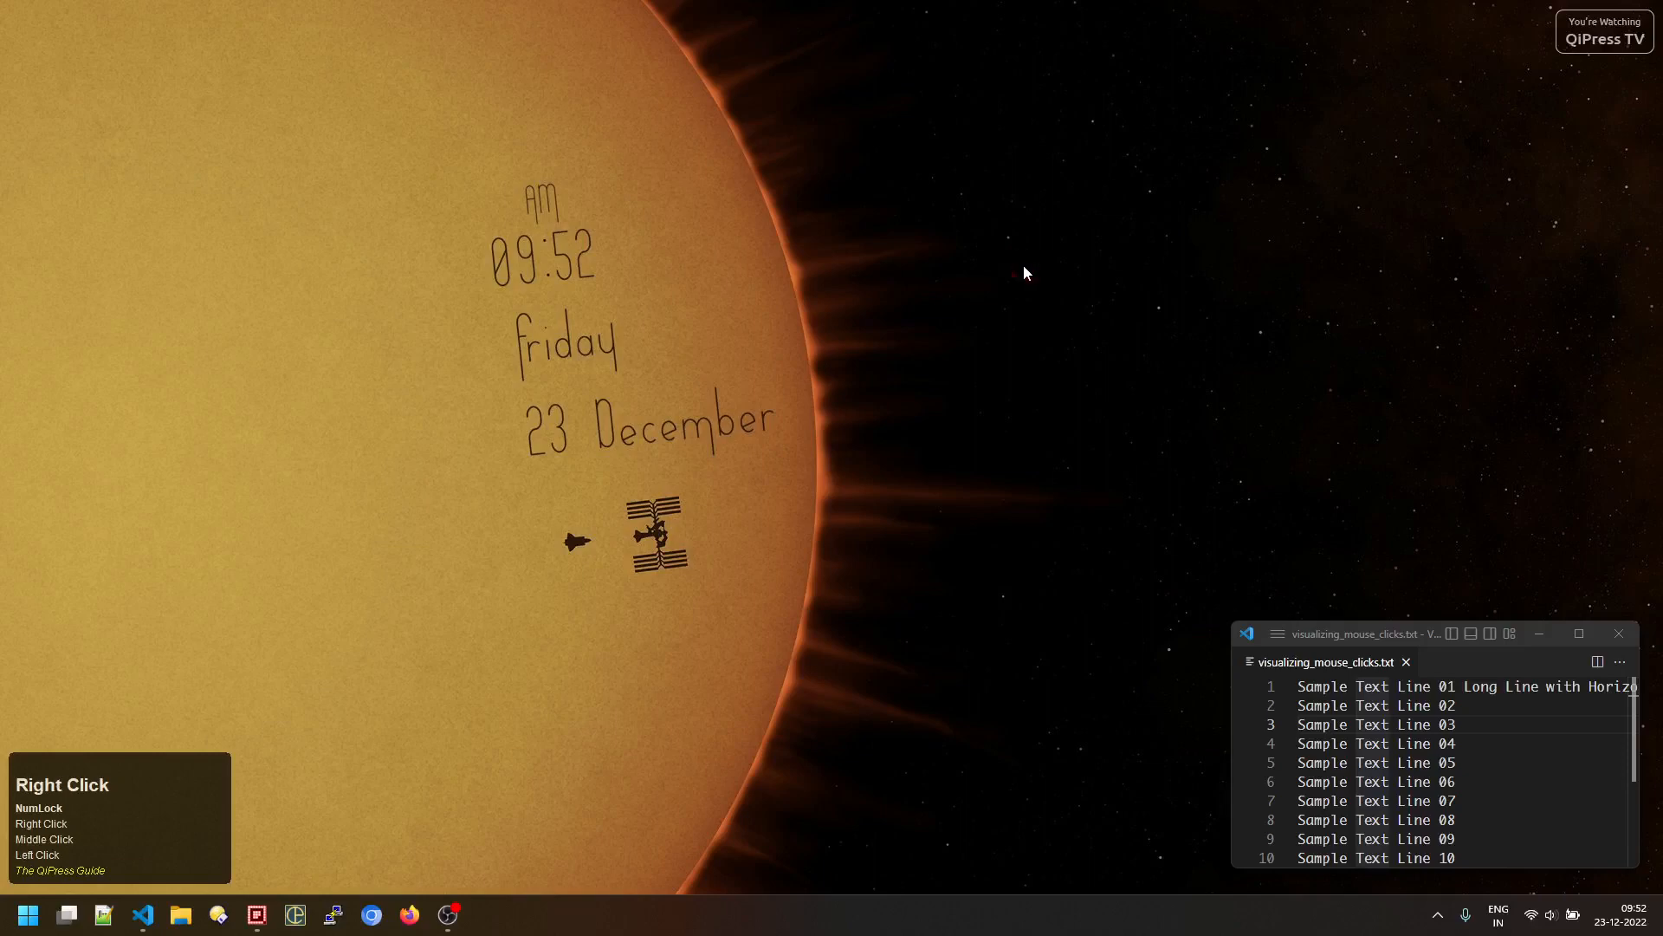
{"action": "left_click", "coordinate": [910, 206]}
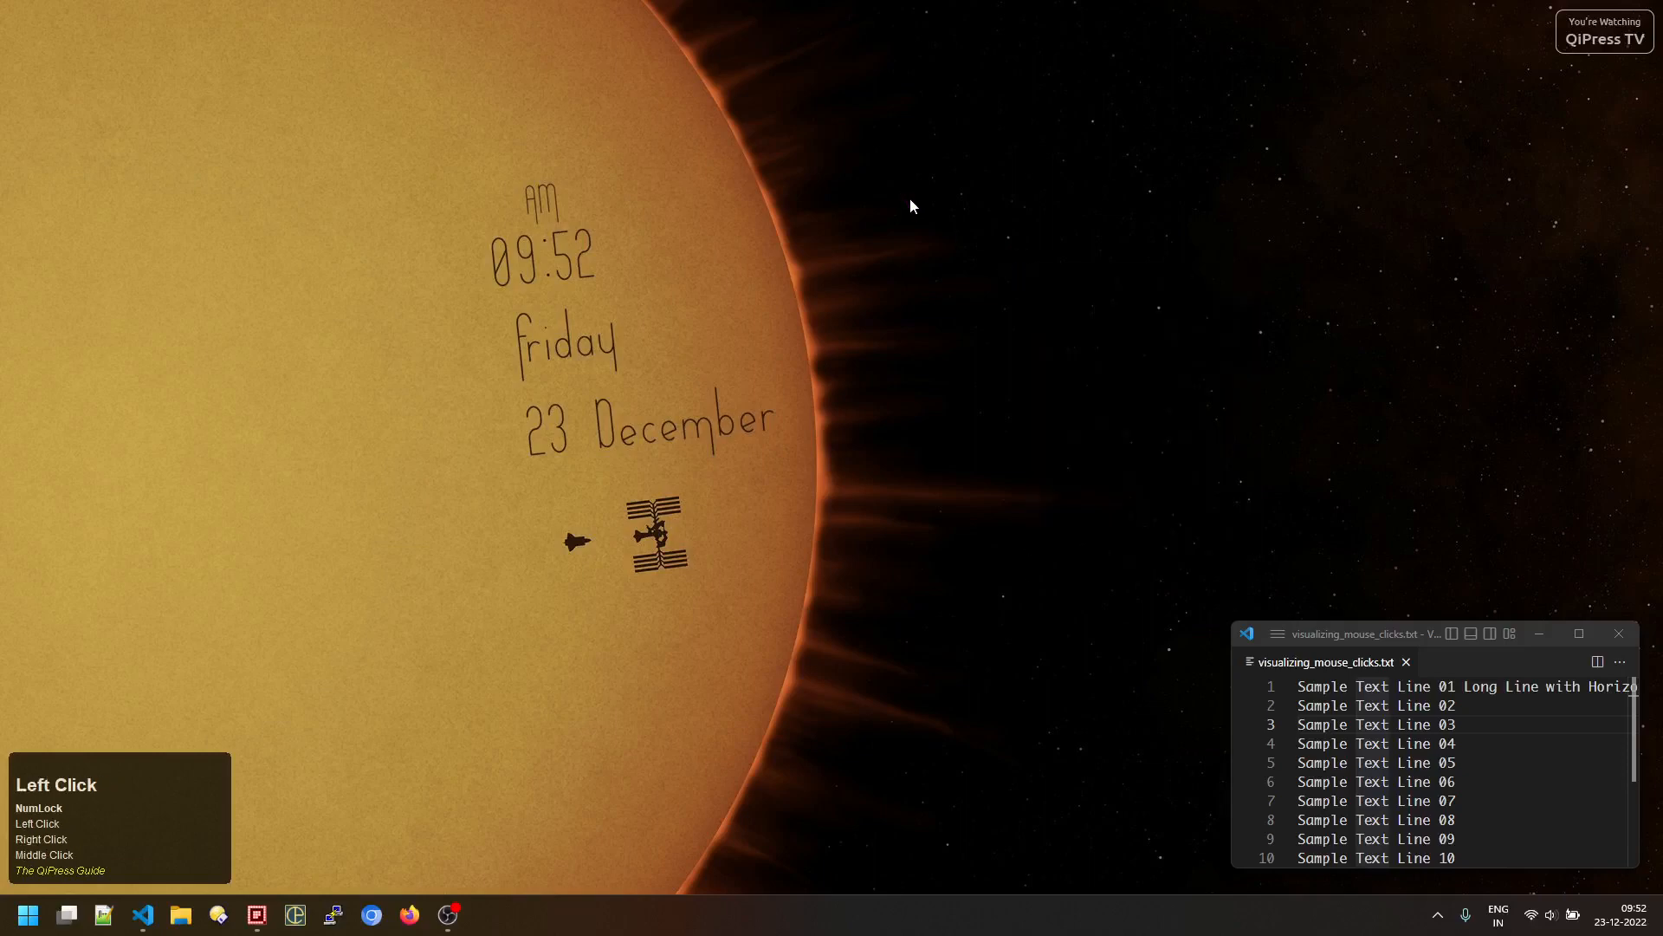
{"action": "left_click", "coordinate": [1438, 914]}
{"action": "left_click", "coordinate": [907, 502]}
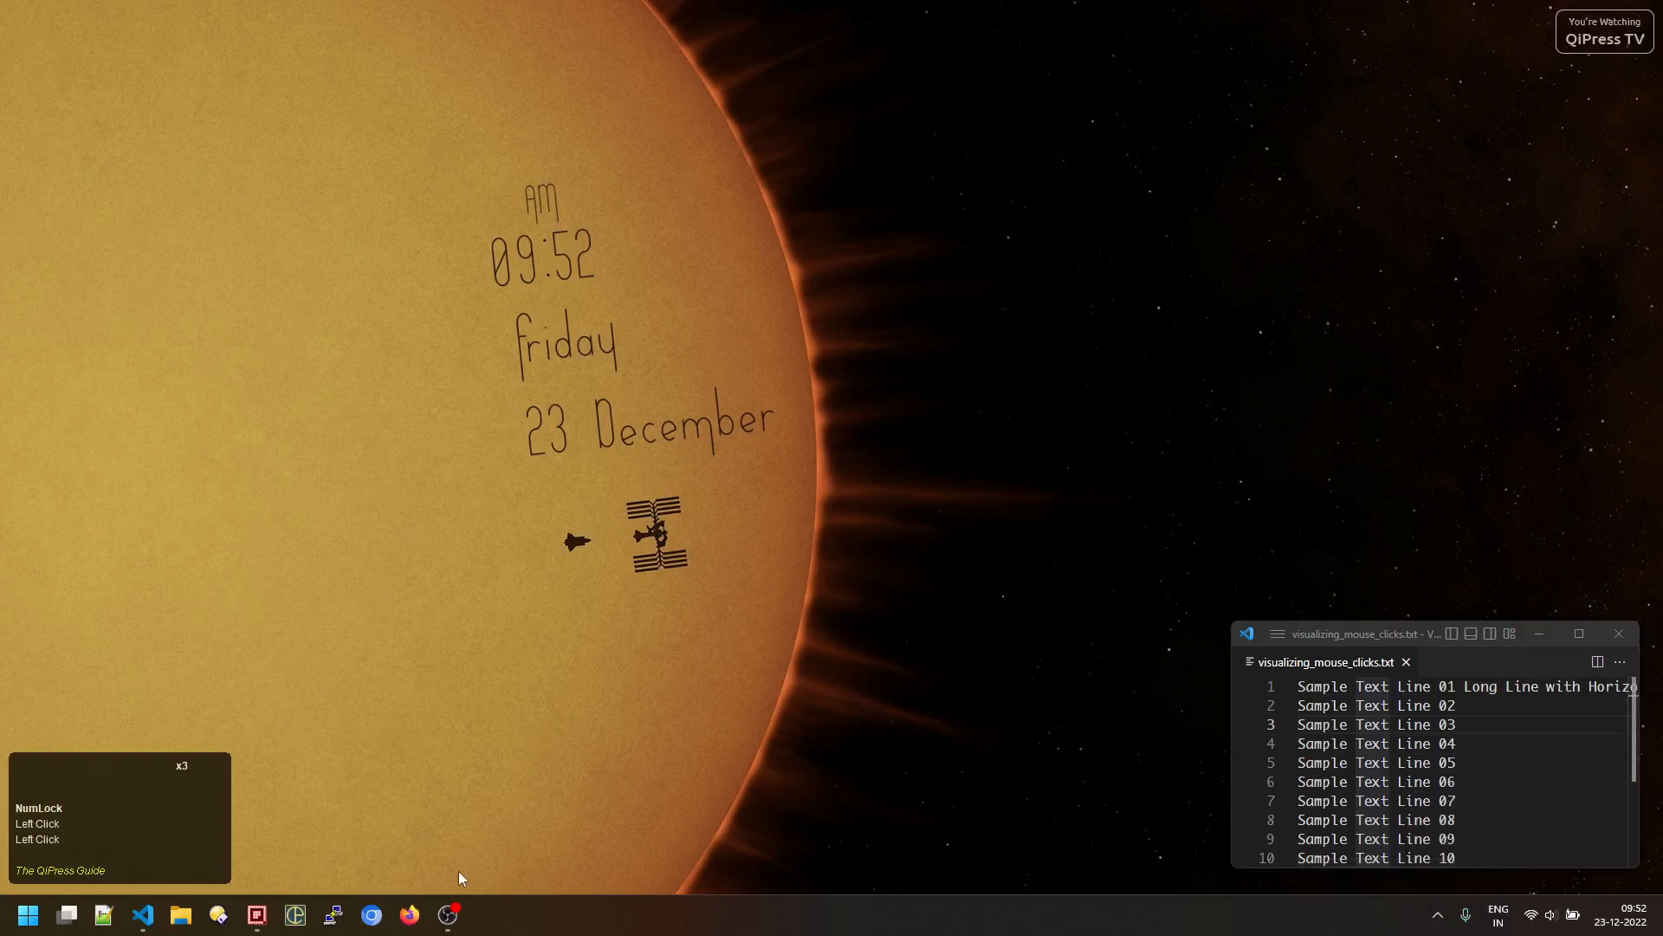
{"action": "left_click", "coordinate": [447, 914]}
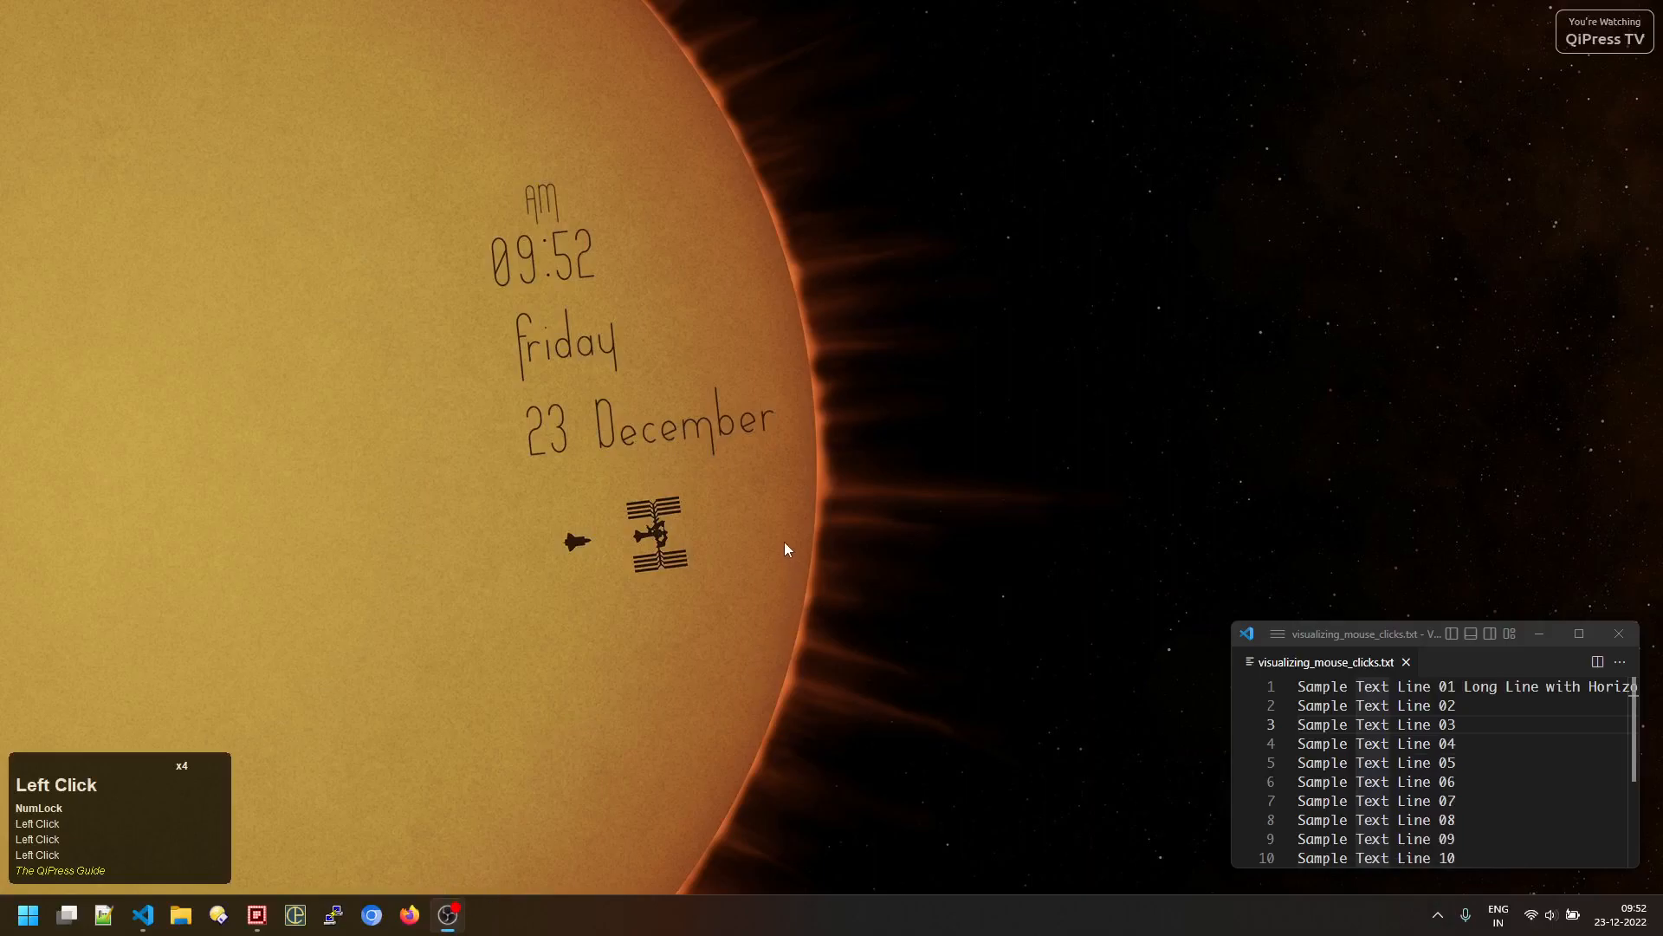